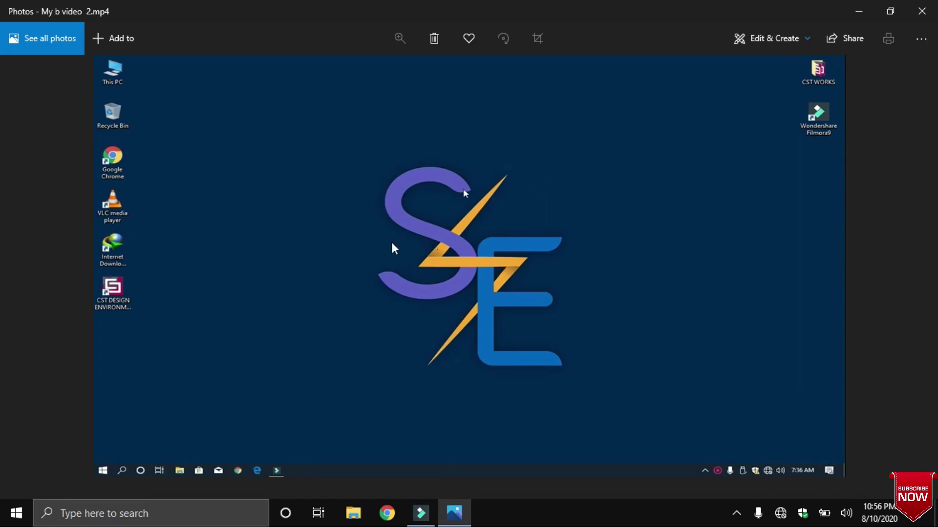
Step: Open CST Studio Suite and start a new project template for the MW & RF & Optical area with the Antennas workflow
double_click(304, 236)
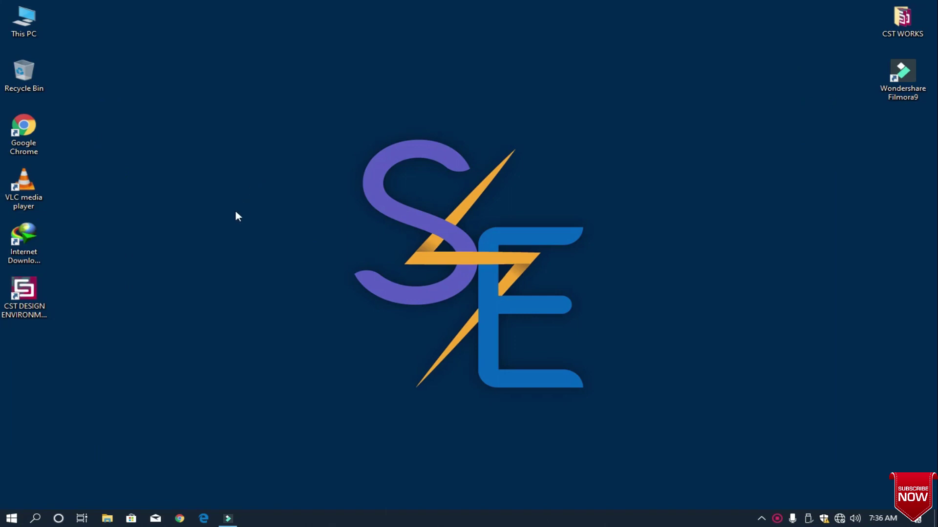
double_click(27, 300)
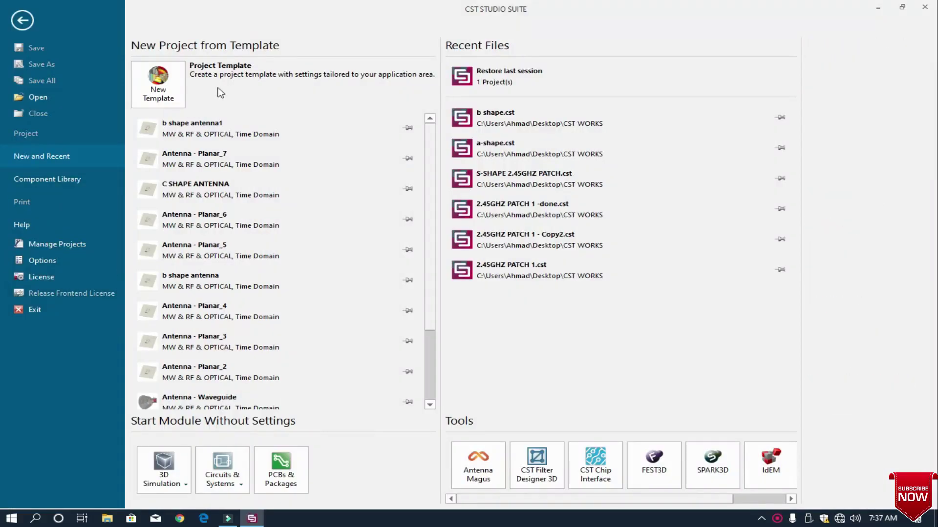
click(160, 91)
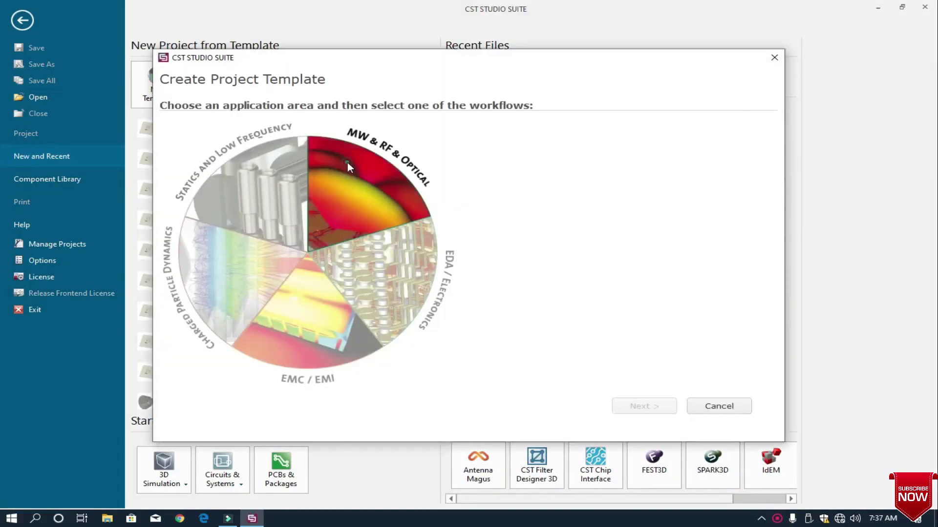
click(347, 162)
click(573, 140)
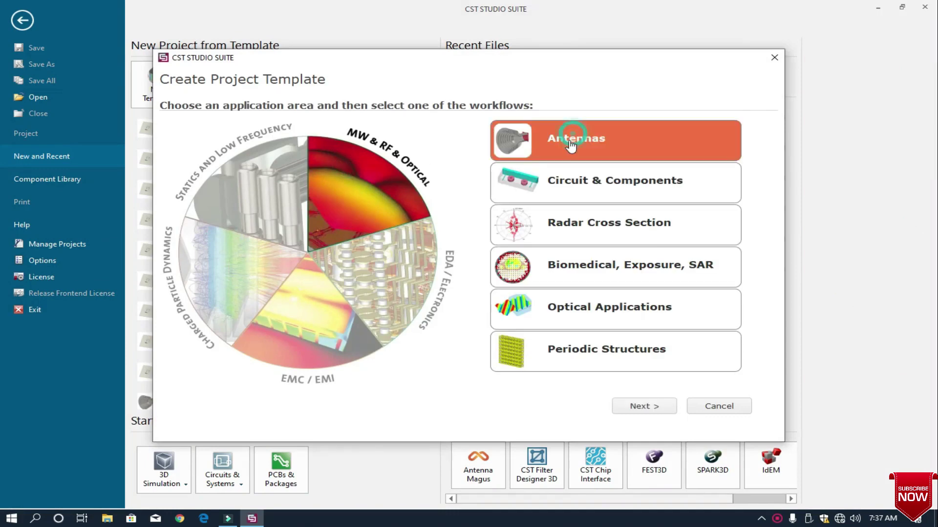
click(643, 406)
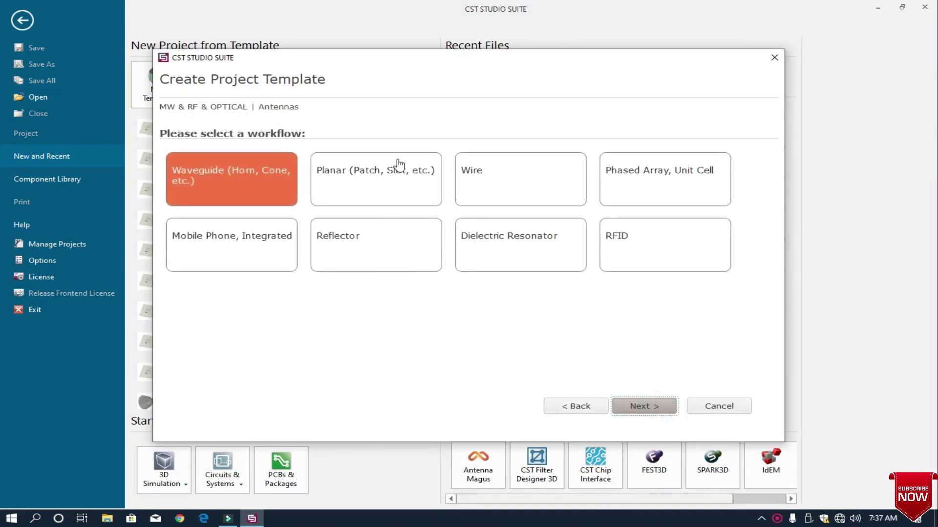
Step: Choose the Planar (Patch, Slot, etc.) antenna workflow and accept the Time Domain solver and the default units
click(376, 179)
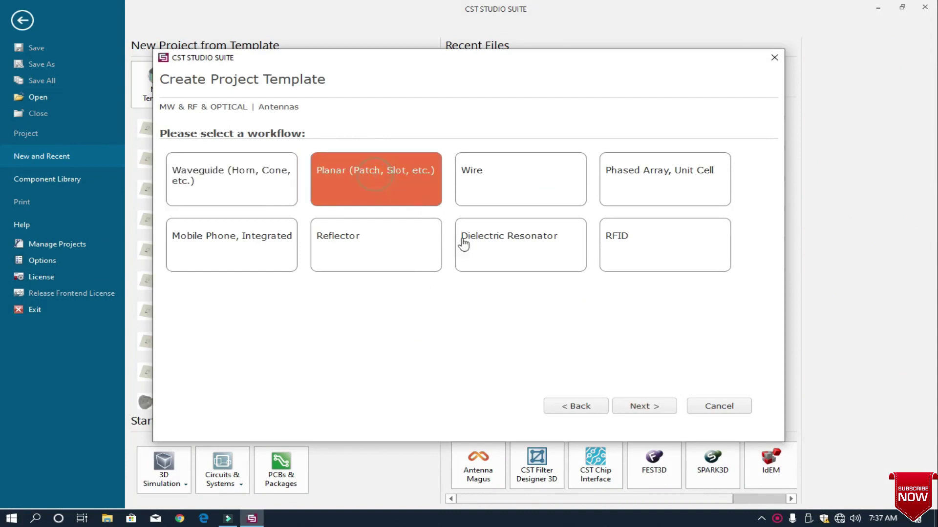
click(622, 411)
click(624, 410)
click(626, 412)
Step: Set the frequency range to 2 to 10 GHz and enable the E-field, H-field and Farfield monitors
click(311, 159)
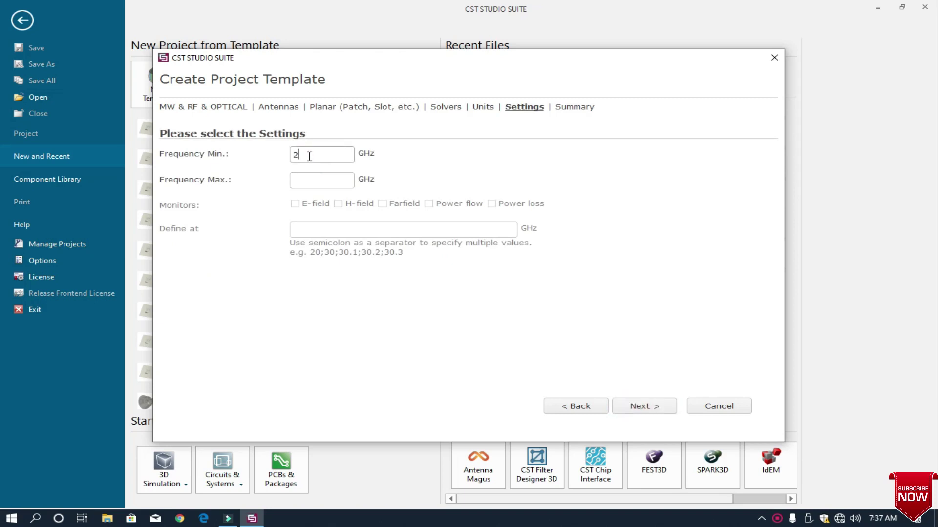
text(2)
click(307, 180)
text(10)
click(295, 204)
click(338, 203)
click(382, 203)
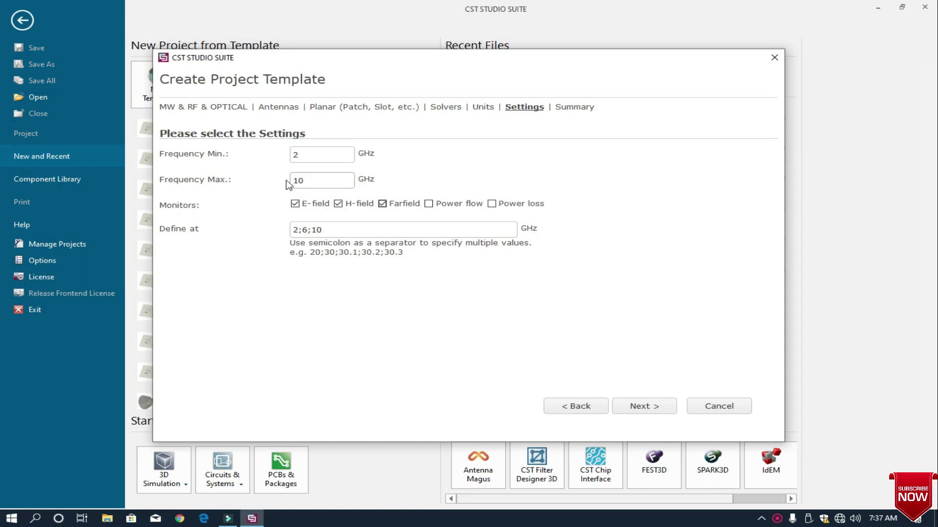
Step: Define the monitors at 2;4;6;8.6;10 GHz and proceed to the template summary
click(298, 231)
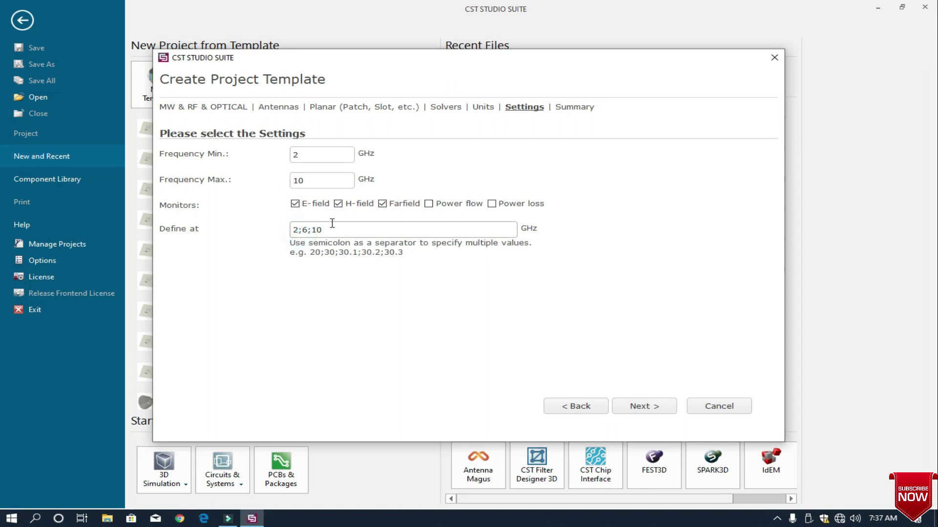
text(;4)
click(317, 229)
text(;8'8.6)
click(327, 227)
key(BackSpace)
key(BackSpace)
click(632, 407)
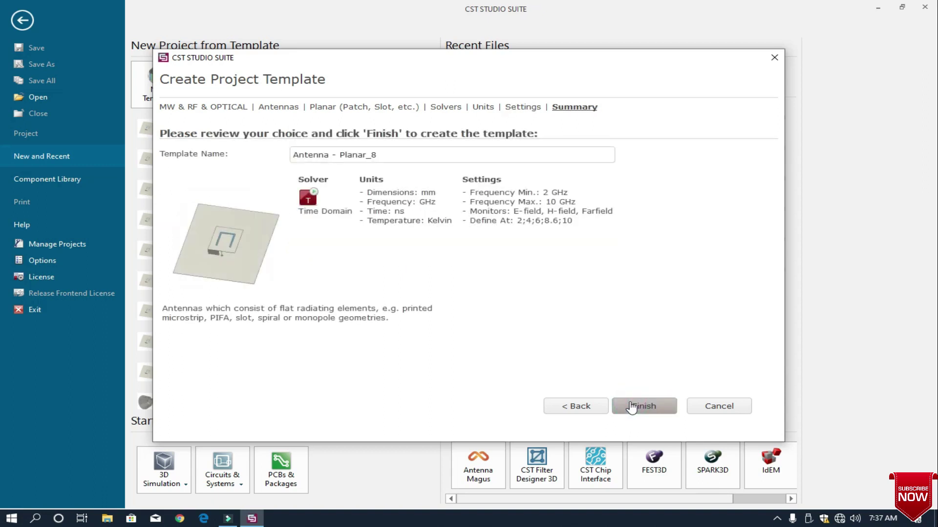
Step: Name the template "b shape antenna 2" and create the project from it
drag(403, 163, 288, 155)
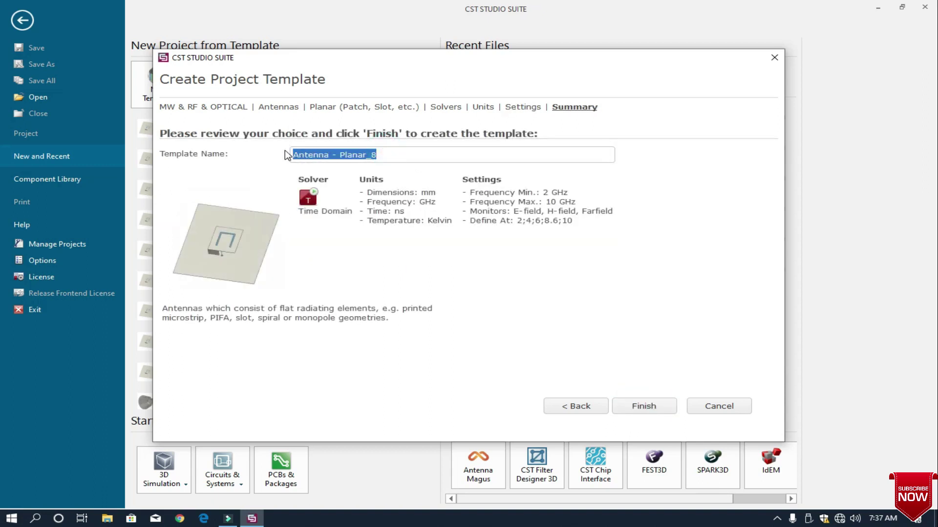
text(b shape an)
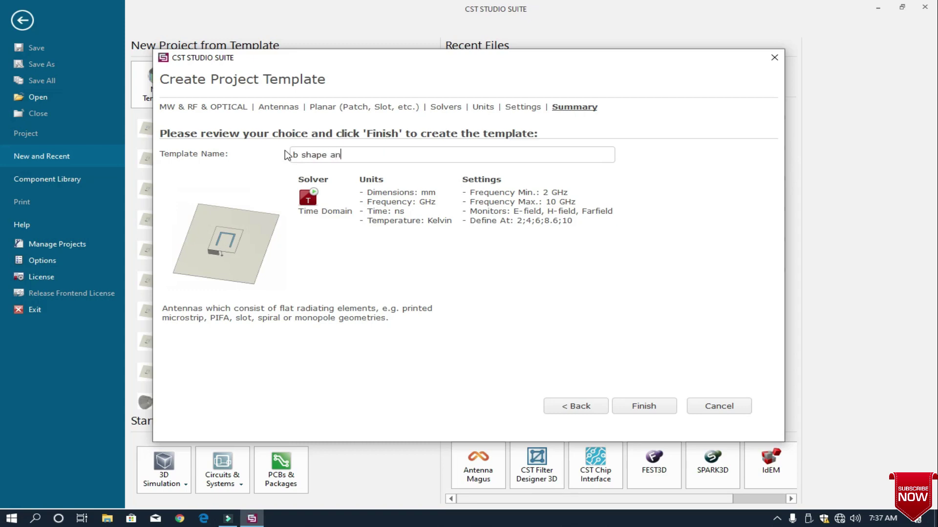
text(tenna 2)
click(639, 410)
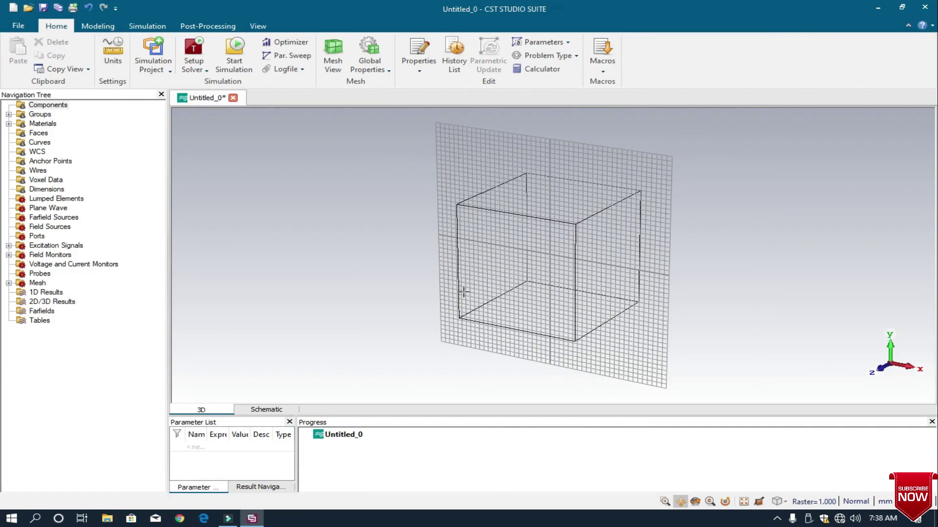
Step: Activate the local working coordinate system for the empty model
click(429, 252)
click(709, 501)
drag(566, 283, 603, 332)
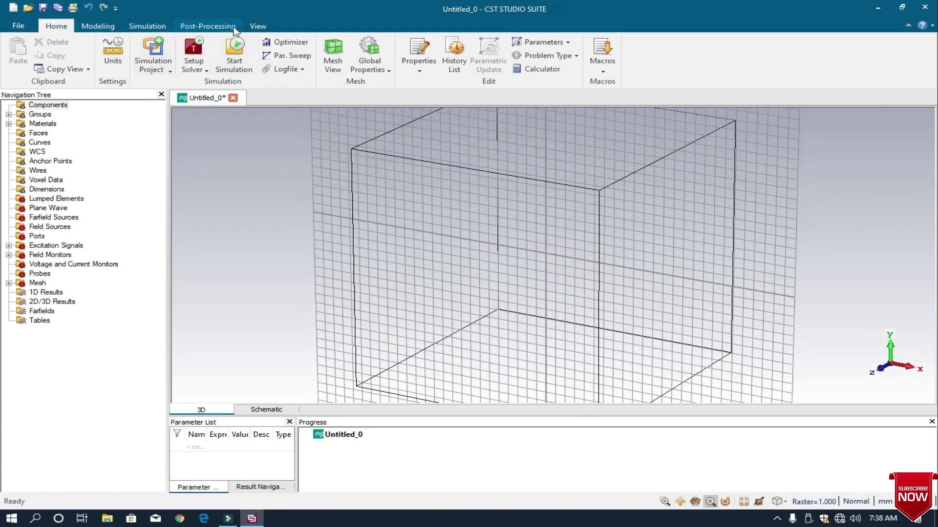
click(100, 26)
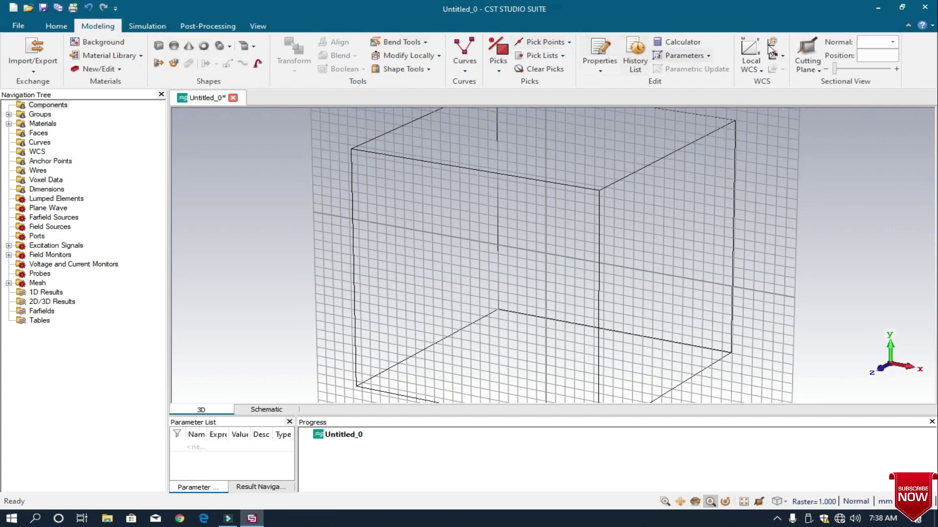
click(750, 54)
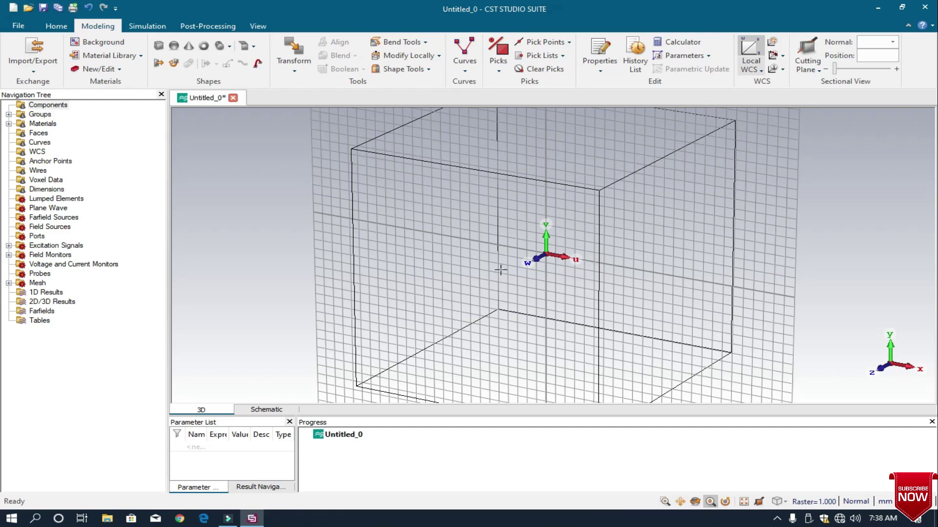
Step: Begin a numerically defined brick named substrate, with U from -15 to 15
click(164, 47)
key(Escape)
text(substrate)
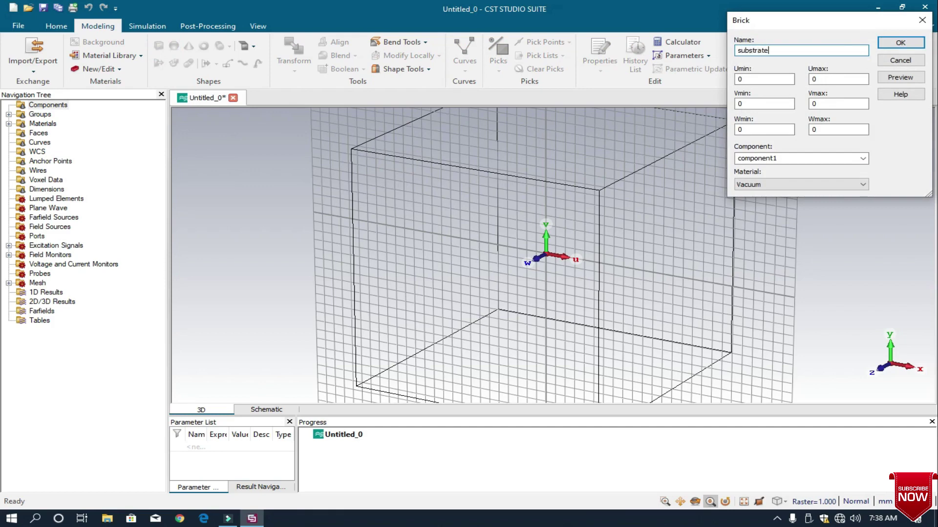
click(756, 79)
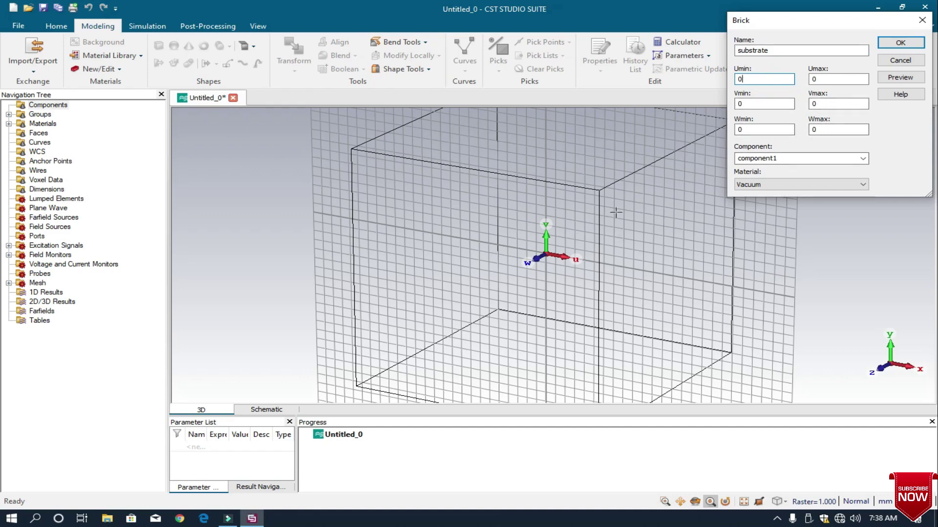
scroll(539, 293, up, 5)
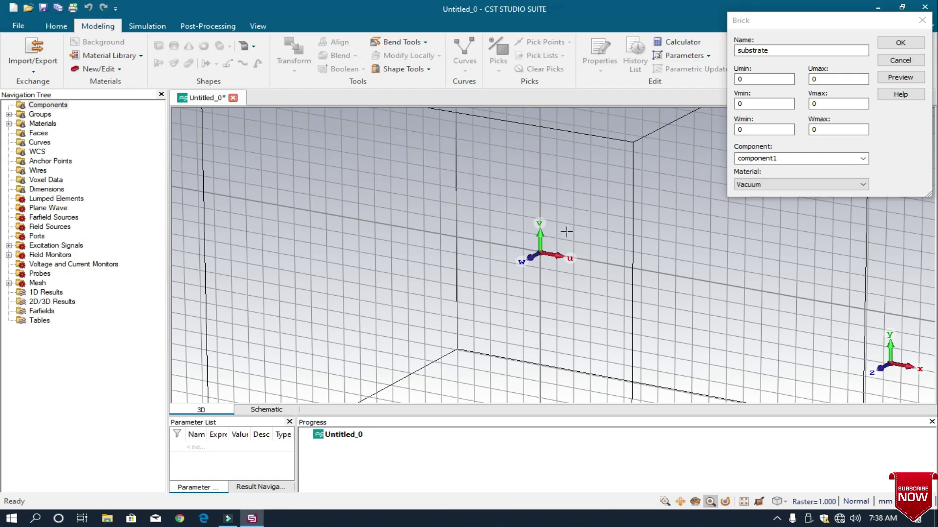
click(756, 82)
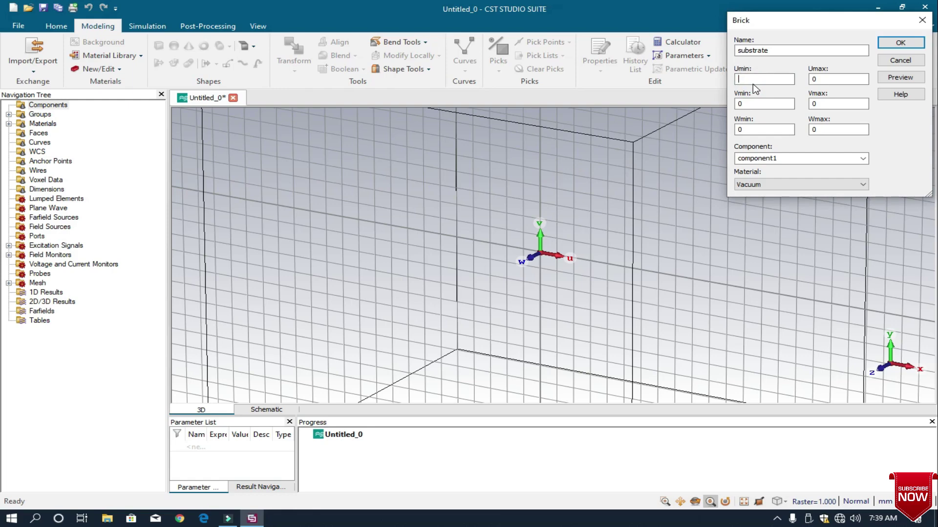
text(-15)
double_click(828, 80)
text(15)
Step: Set the substrate brick's V range to -25 to 25 and its Wmax to 0.2
double_click(764, 103)
text(-25)
double_click(825, 103)
text(25)
click(539, 298)
click(822, 130)
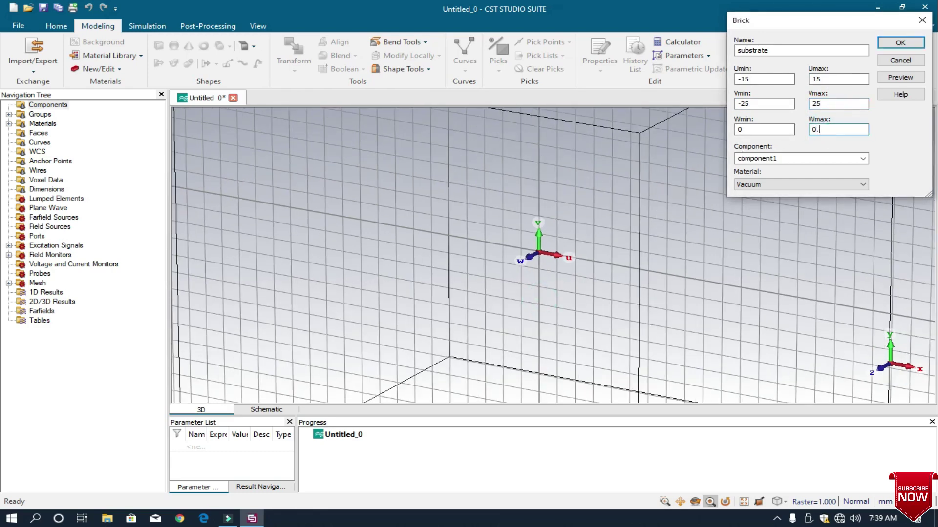
Step: Load FR-4 (lossy) from the material library as the substrate brick's material
click(799, 185)
click(780, 200)
click(612, 130)
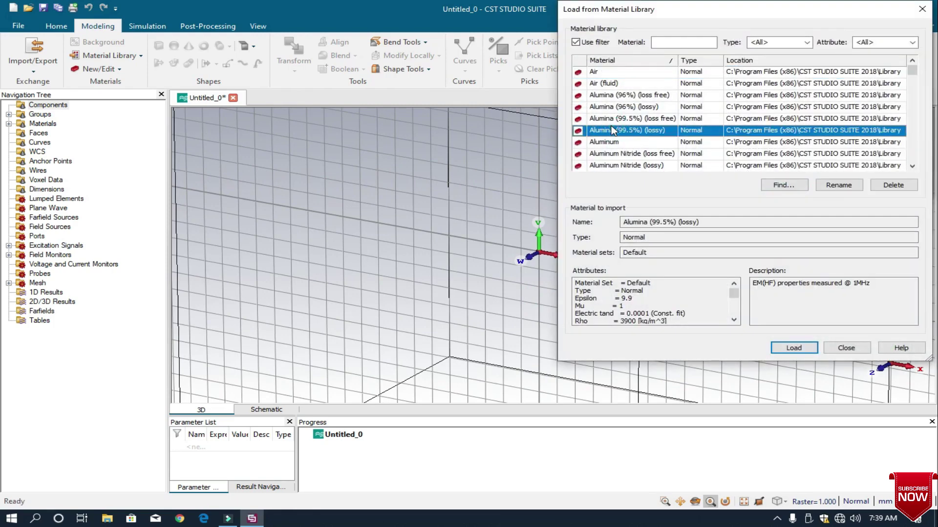
key(f)
key(Down)
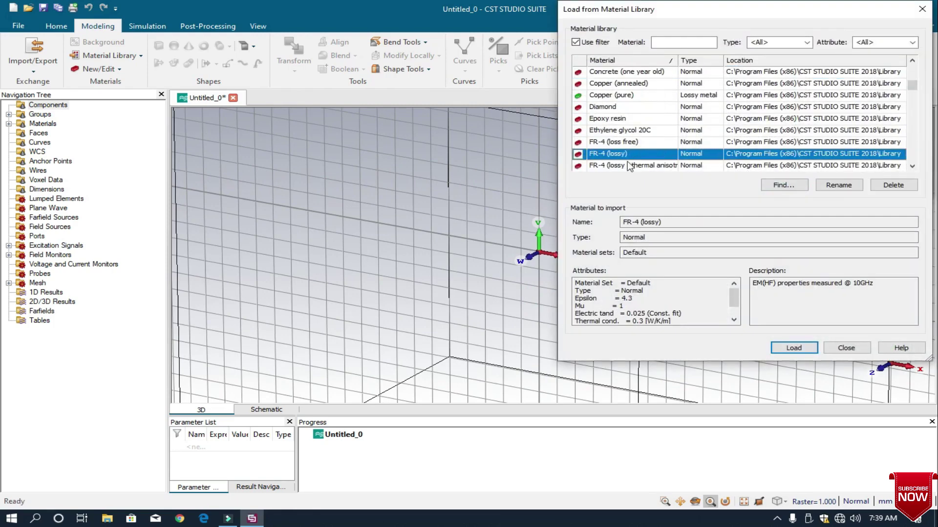
click(807, 347)
Step: Preview the substrate brick in the model and create it
click(900, 77)
scroll(573, 206, up, 5)
scroll(574, 205, down, 3)
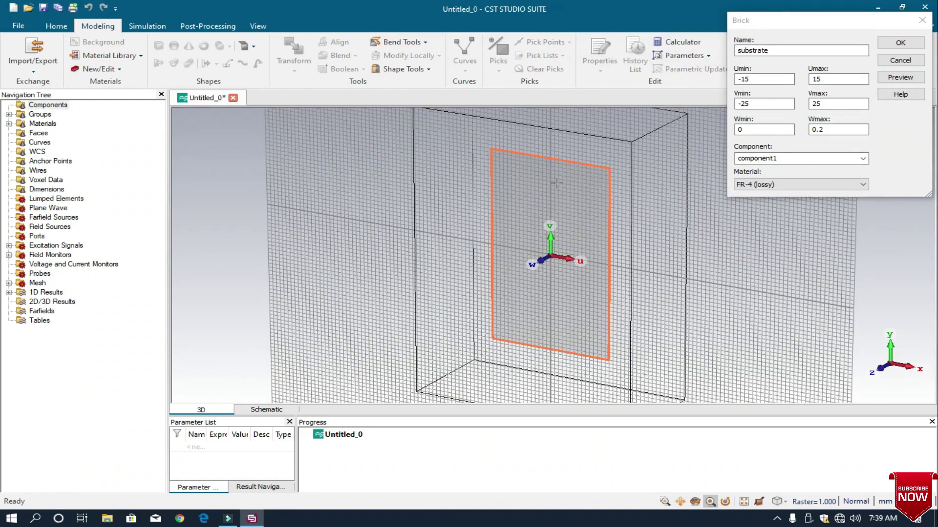
click(909, 43)
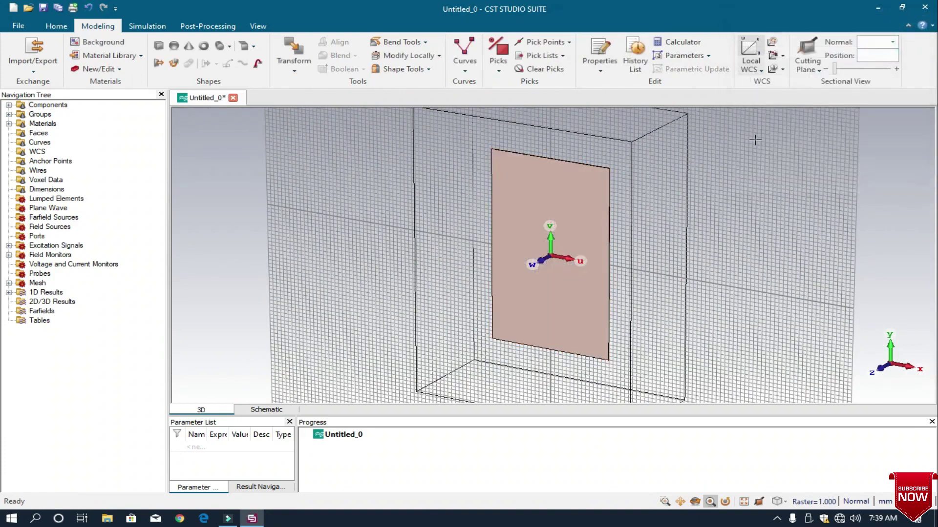
Step: Pick the back face of the substrate and align the local coordinate system with it
click(695, 501)
drag(702, 288, 661, 262)
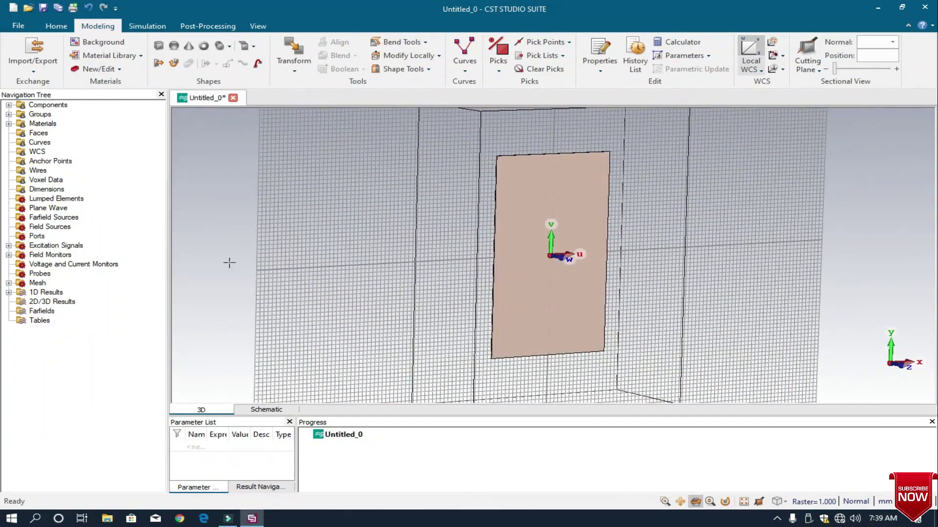
drag(343, 285, 502, 216)
click(498, 49)
double_click(539, 216)
click(772, 54)
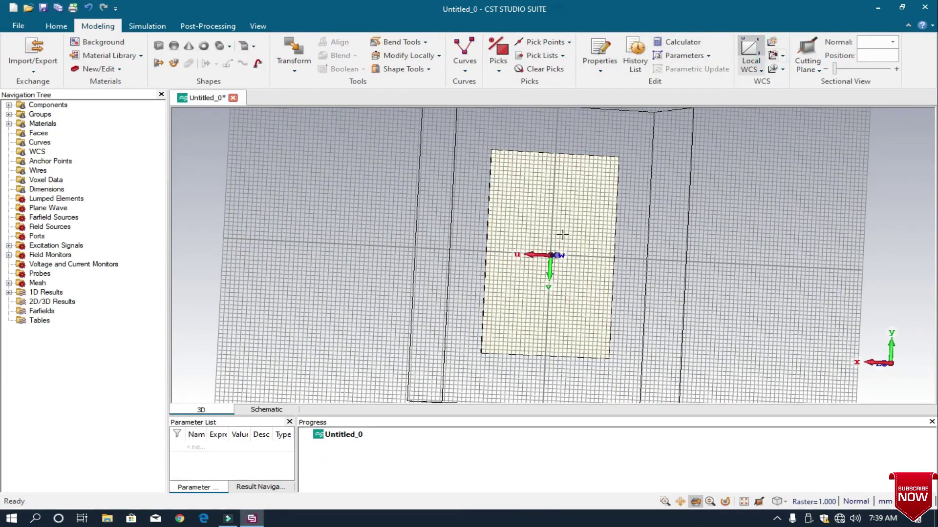
Step: Begin a numerically defined brick named ground on the substrate's back face, with U from -15 to 15
click(159, 46)
key(Escape)
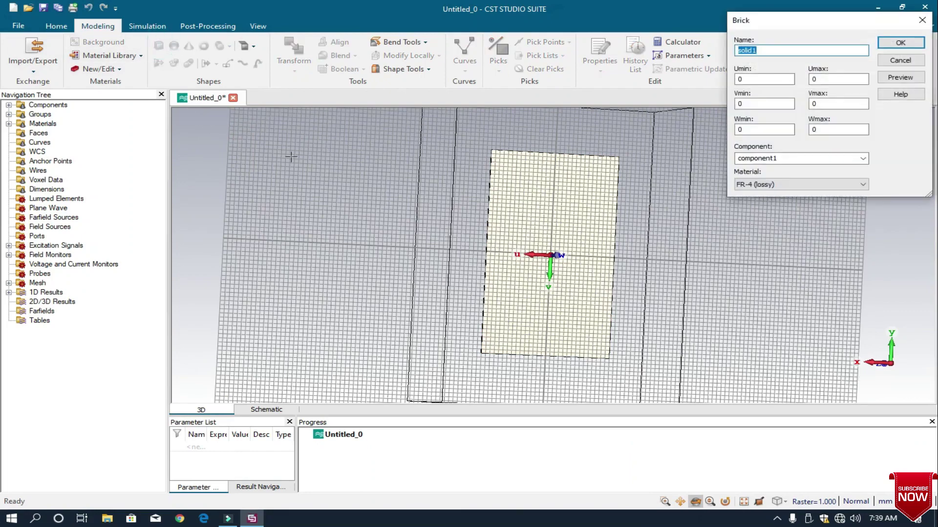
text(ground)
click(758, 80)
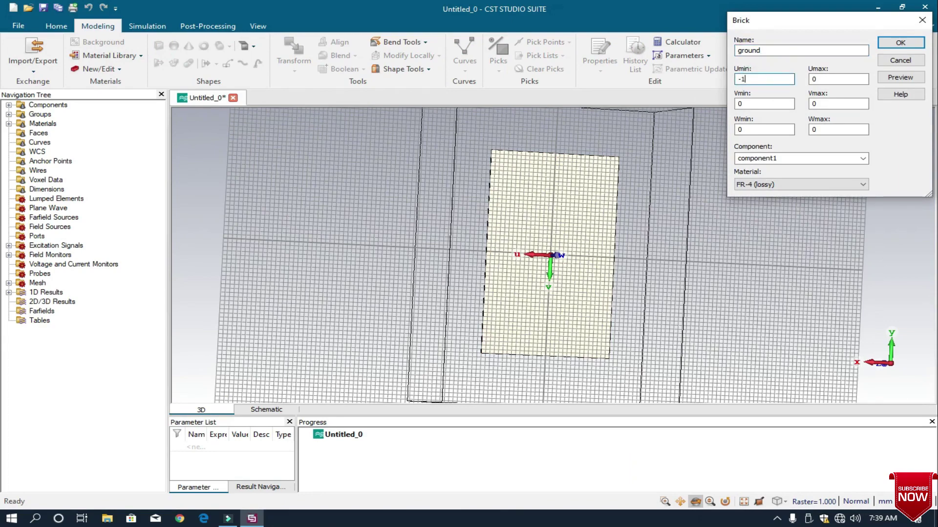
double_click(820, 78)
text(2)
Step: Set the ground brick's V range to -25 to 25 and its Wmax to 0.3
double_click(781, 103)
text(-25)
double_click(822, 103)
text(2)
click(815, 129)
text(.3)
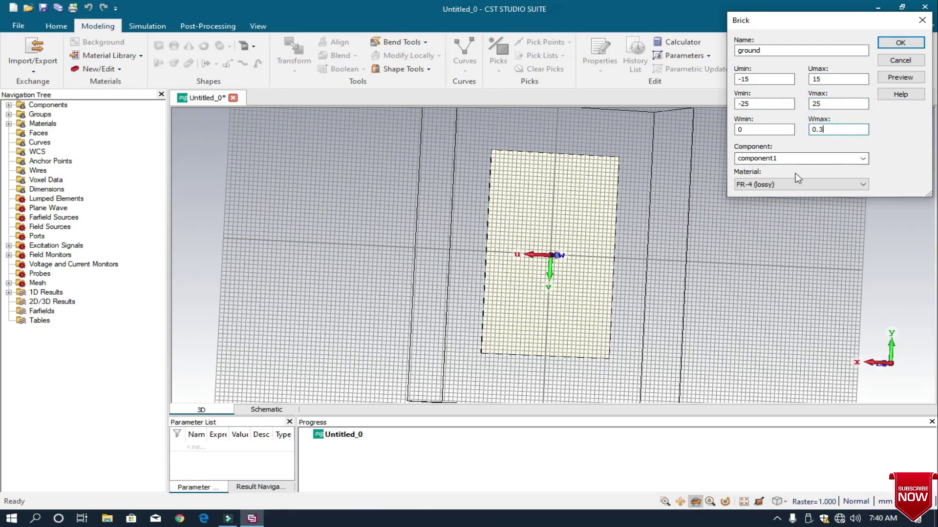
Step: Assign PEC as the ground brick's material, preview the shape and create it
click(788, 185)
click(777, 219)
click(896, 78)
drag(596, 217, 873, 265)
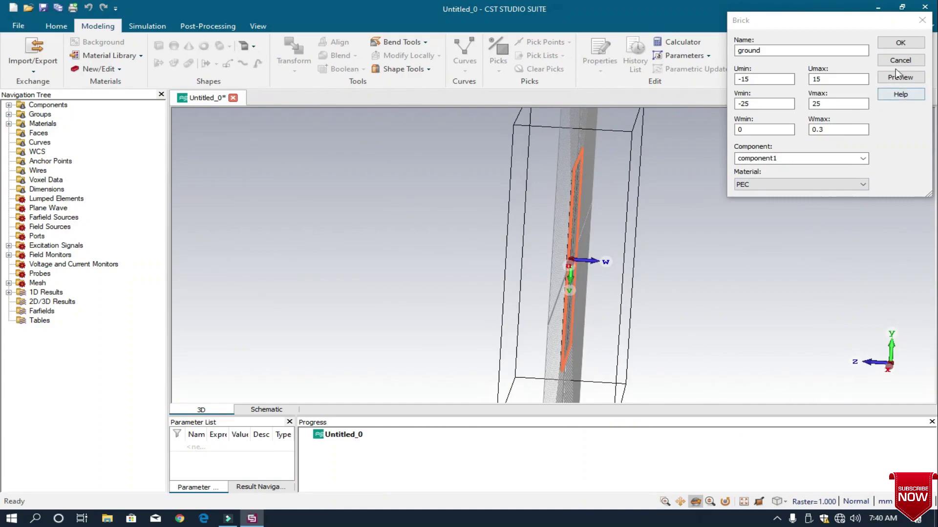
click(898, 43)
Step: Pick the front face of the substrate and align the local coordinate system with it
drag(766, 212, 511, 216)
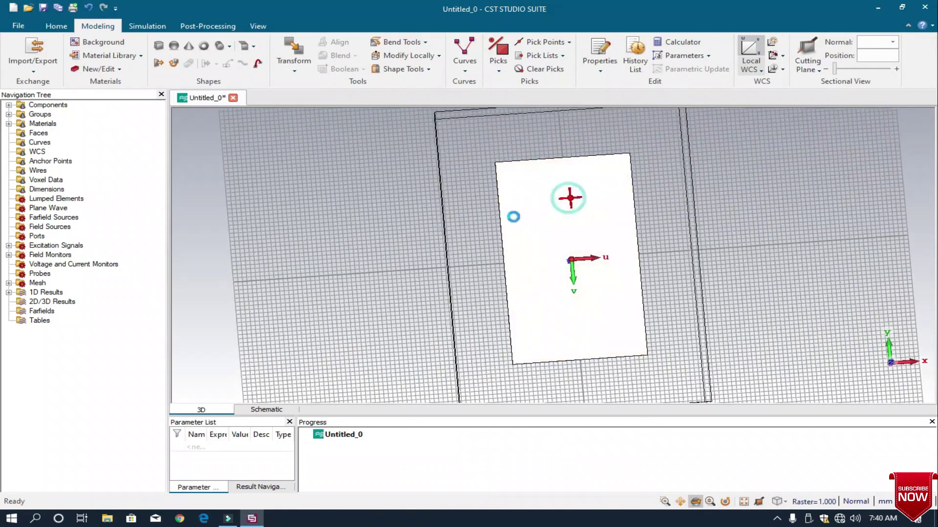
click(498, 55)
click(561, 224)
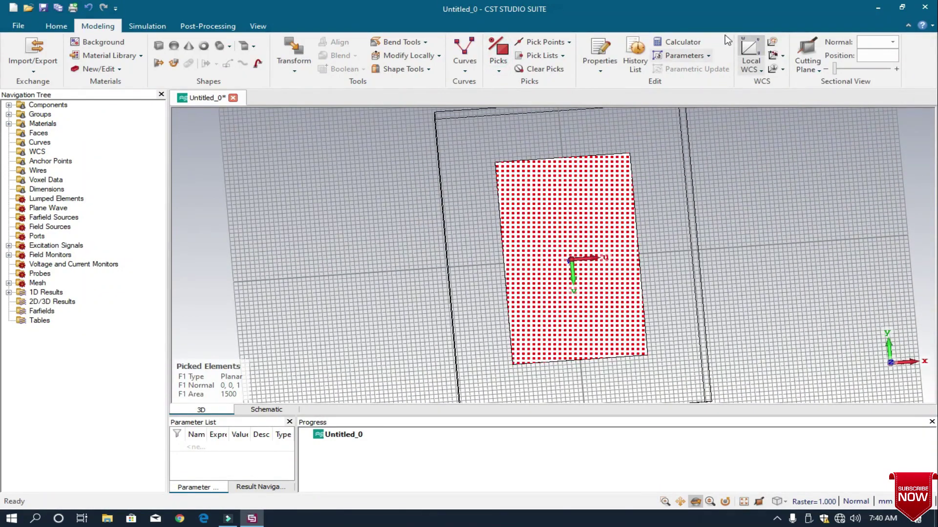
click(776, 57)
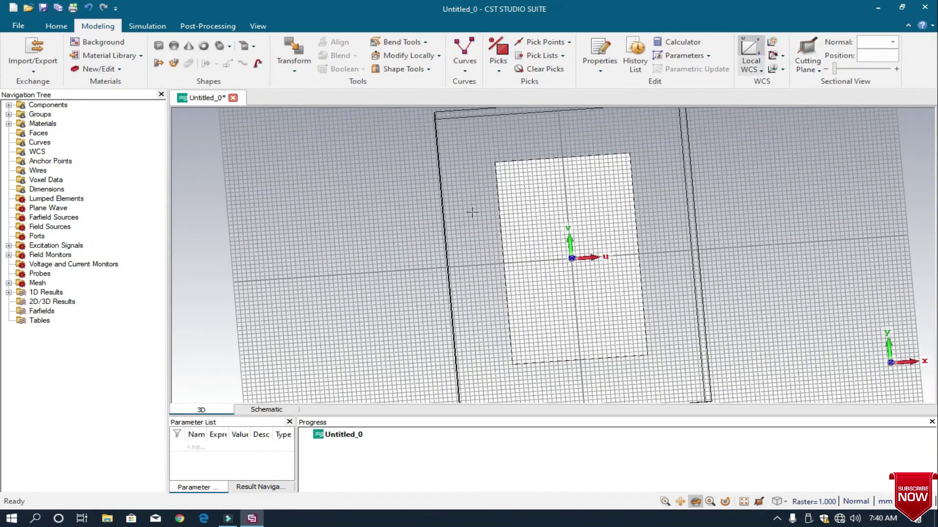
Step: Begin a numerically defined brick named b shape antenna 2 on the substrate's front face, with U from -10 to 10
click(158, 46)
key(Escape)
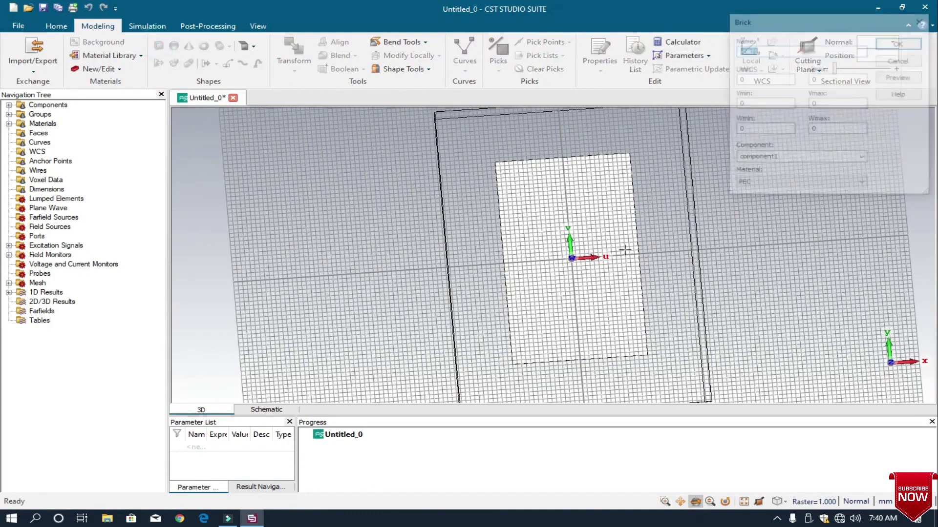
text(b shape antenna 2)
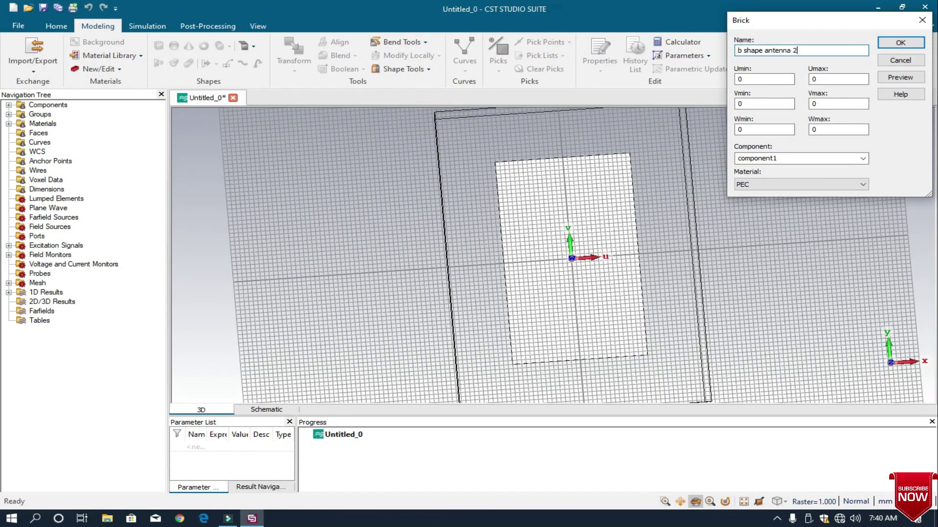
click(773, 81)
click(747, 79)
key(BackSpace)
text(-1)
click(810, 79)
key(BackSpace)
text(10)
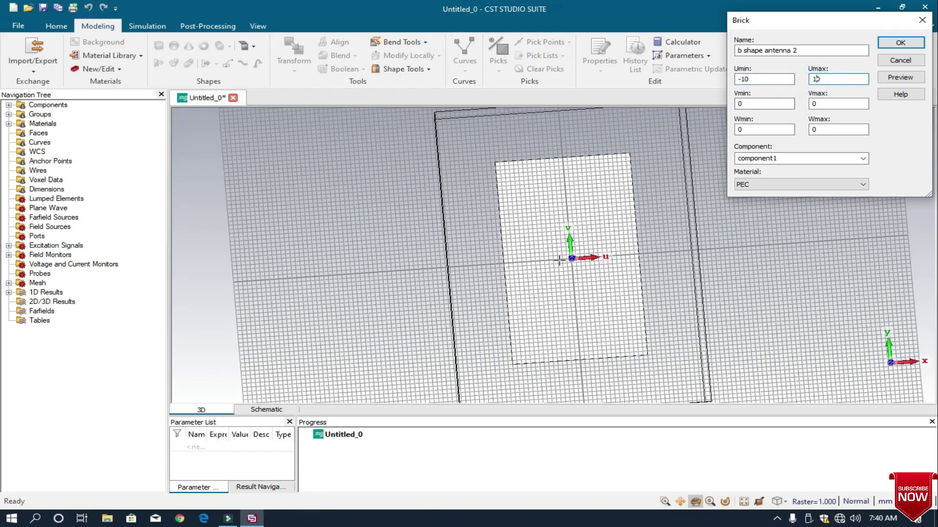
Step: Try a Vmin of 22 and a Vmax of -7 for the patch brick and preview it
click(755, 104)
text(22)
click(818, 104)
key(BackSpace)
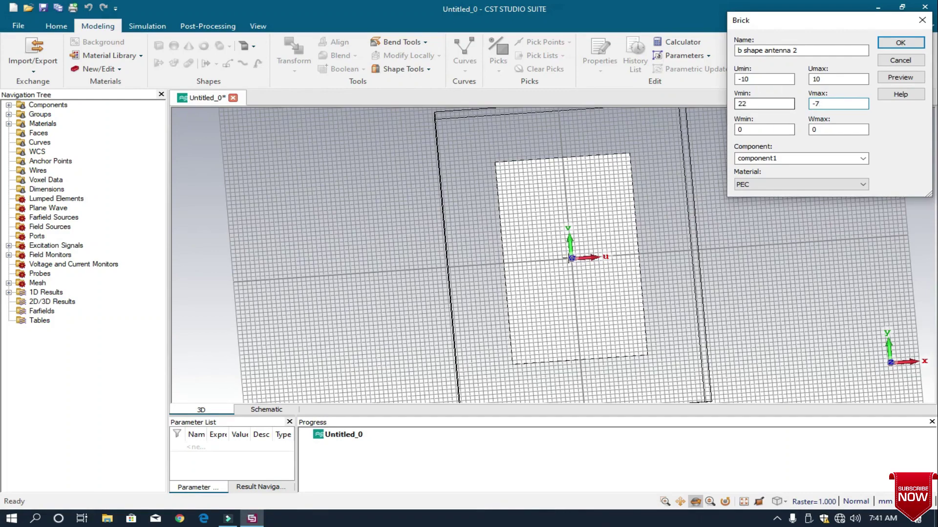
click(886, 78)
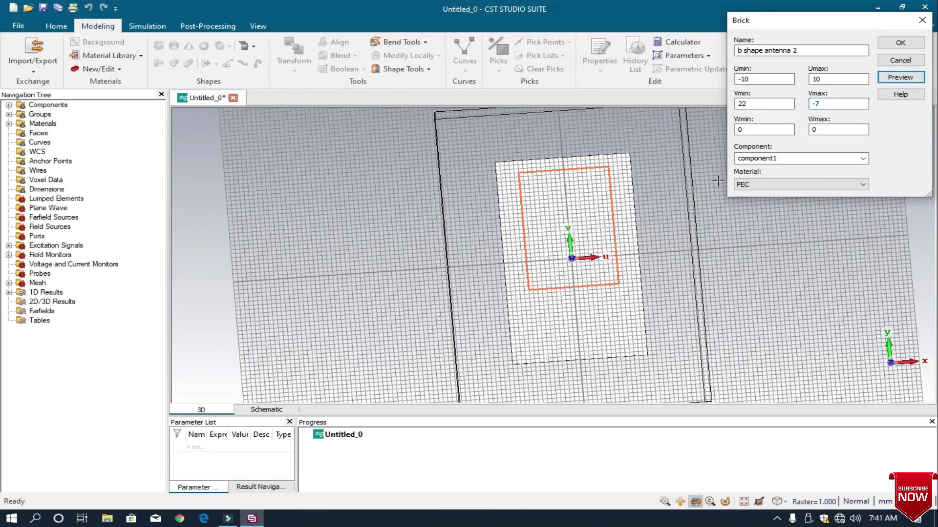
Step: Set the patch brick's V range to -7 to 22, preview it and set Wmax to 0.025
click(752, 101)
drag(753, 101, 735, 105)
text(-7)
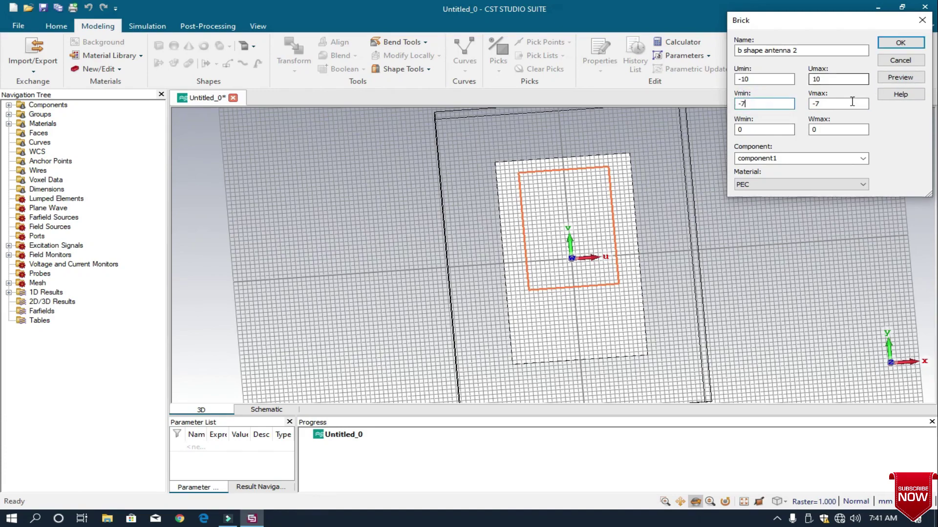
drag(852, 101, 811, 103)
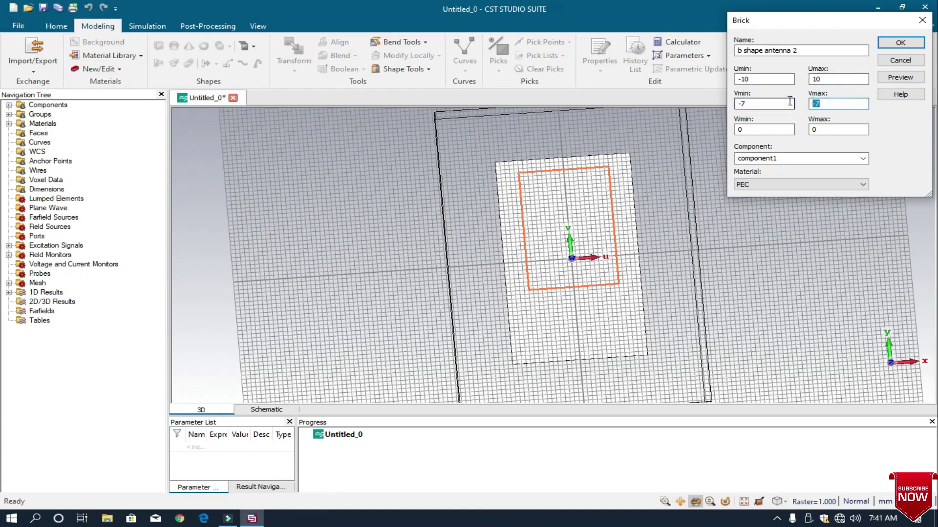
text(22)
click(900, 77)
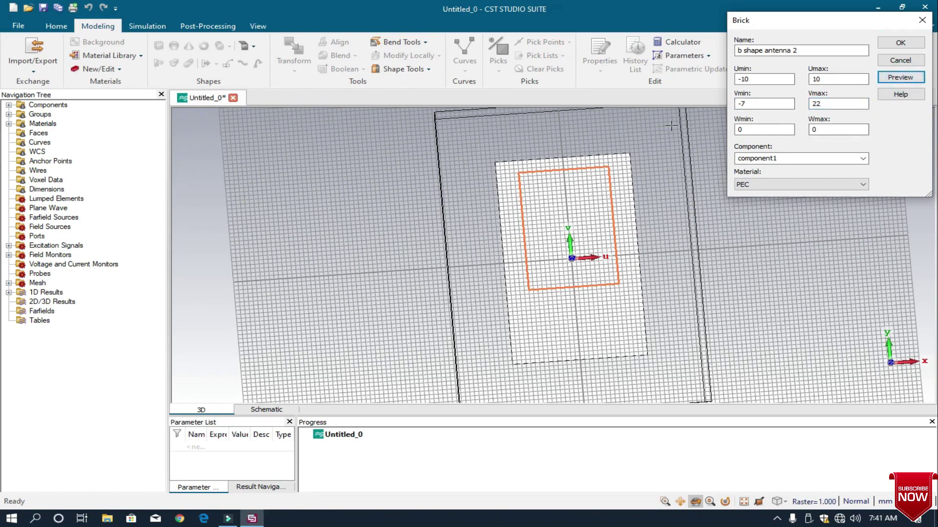
click(826, 130)
text(.)
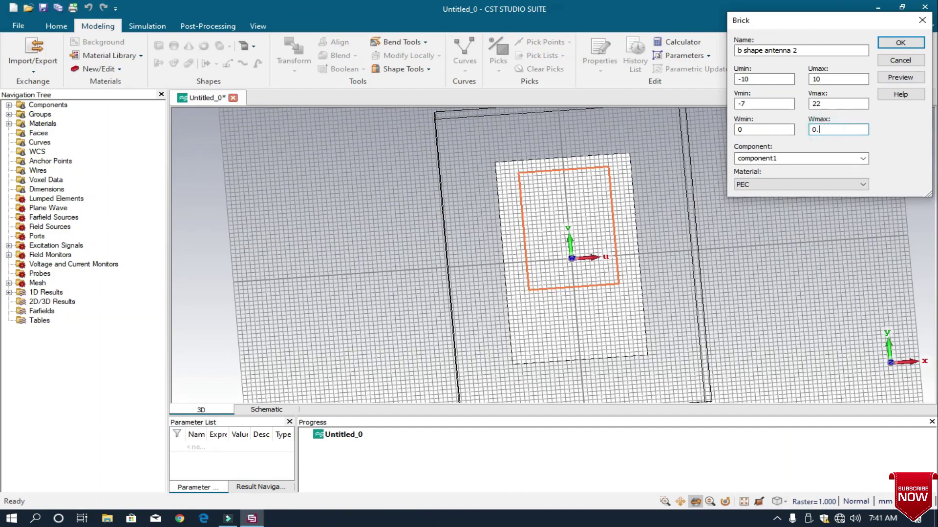
text(0)
Step: Load Copper (annealed) from the material library as the patch brick's material and create the brick
click(815, 184)
click(789, 200)
click(658, 128)
key(Down)
key(Down)
key(Down)
key(Down)
key(Down)
key(Down)
key(Down)
key(Down)
key(Down)
key(Down)
key(Down)
key(Down)
key(Down)
key(Down)
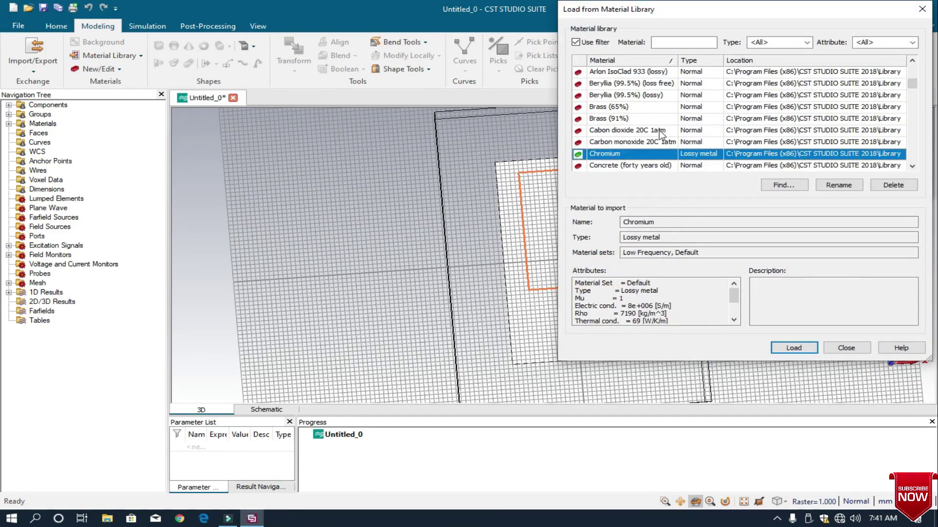
key(Down)
key(Down)
key(Down)
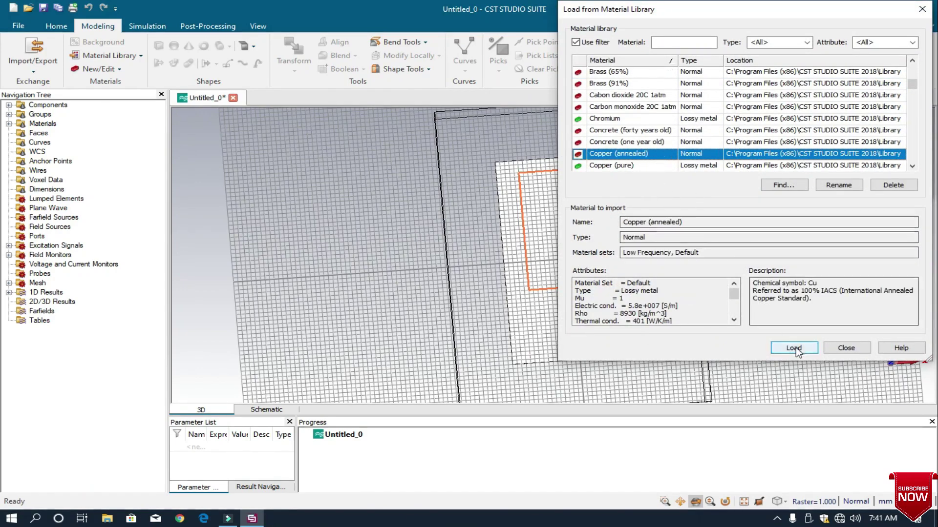
click(794, 348)
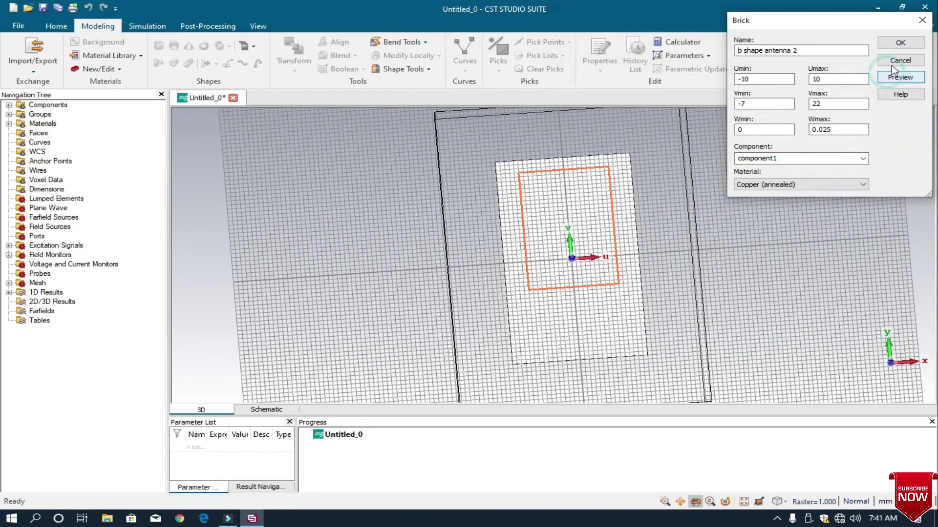
click(900, 43)
Step: Pick the front face of the copper patch and align the local coordinate system with it
drag(643, 245, 586, 325)
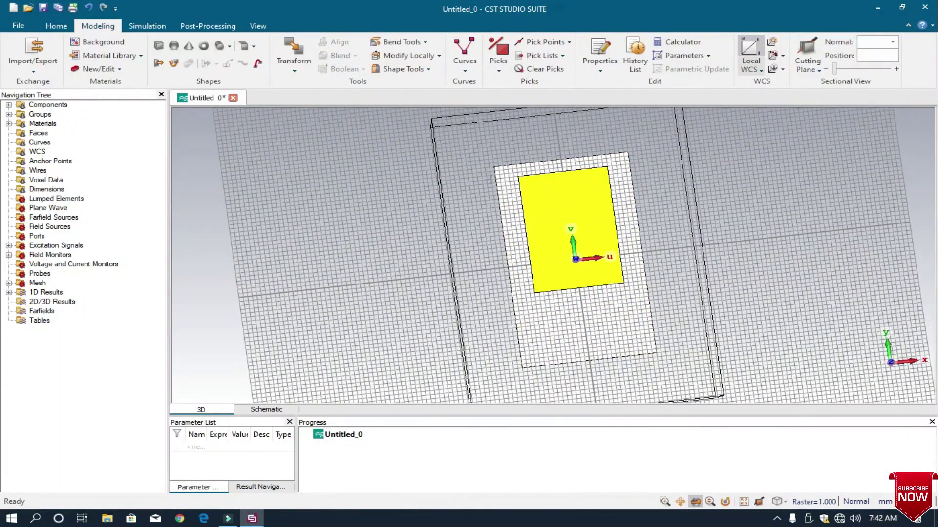
click(498, 52)
double_click(568, 229)
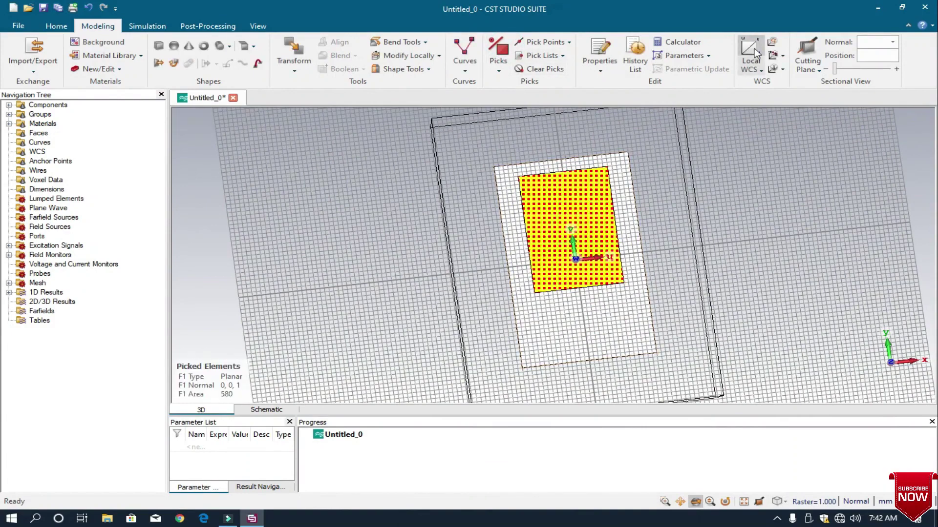
click(771, 56)
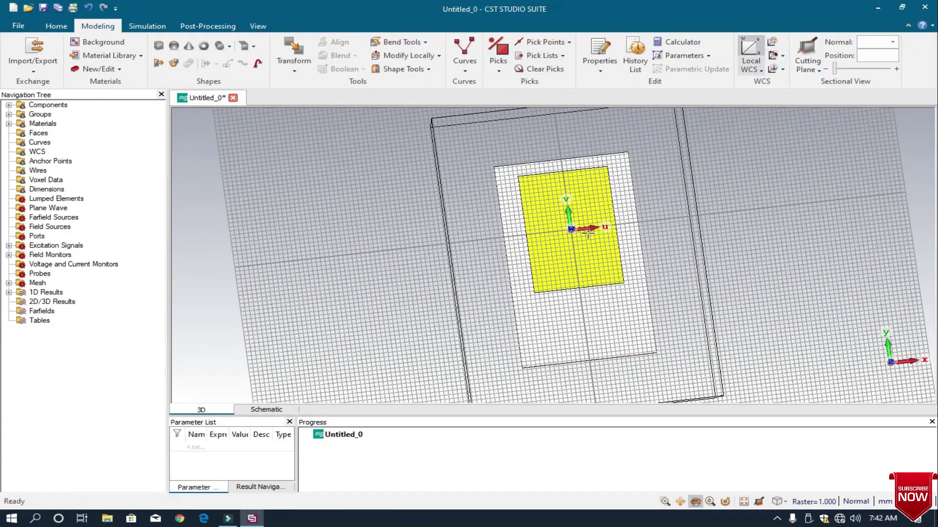
Step: Begin a numerically defined brick named cut box 1 on the patch face, with U from -7 to 5
click(161, 46)
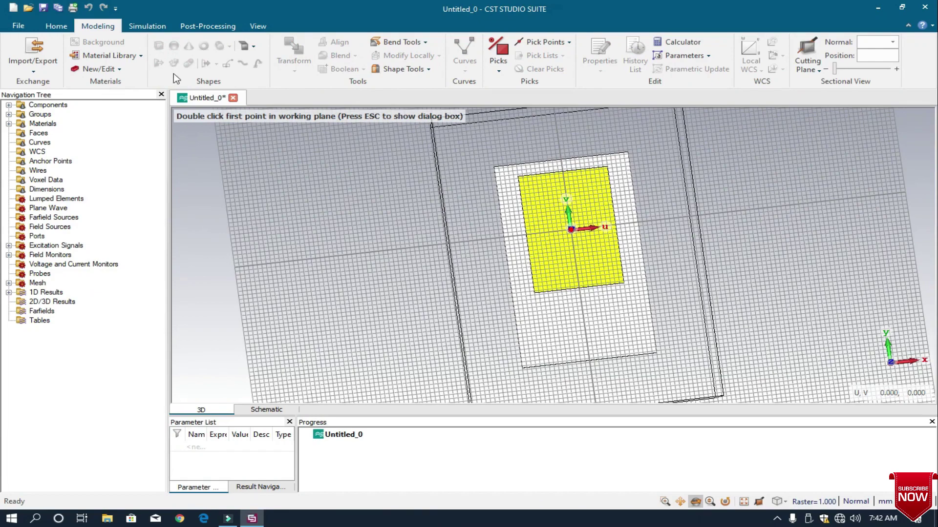
key(Escape)
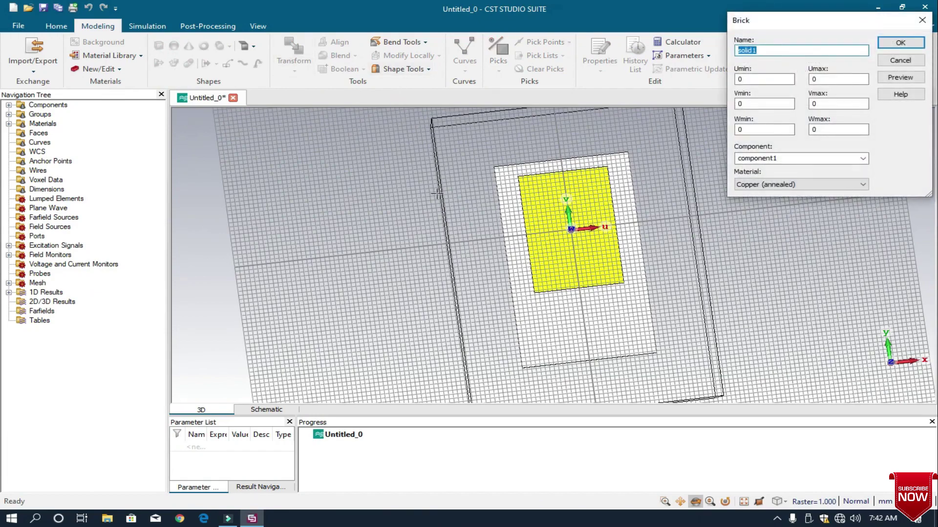
text(cut box 1)
click(740, 79)
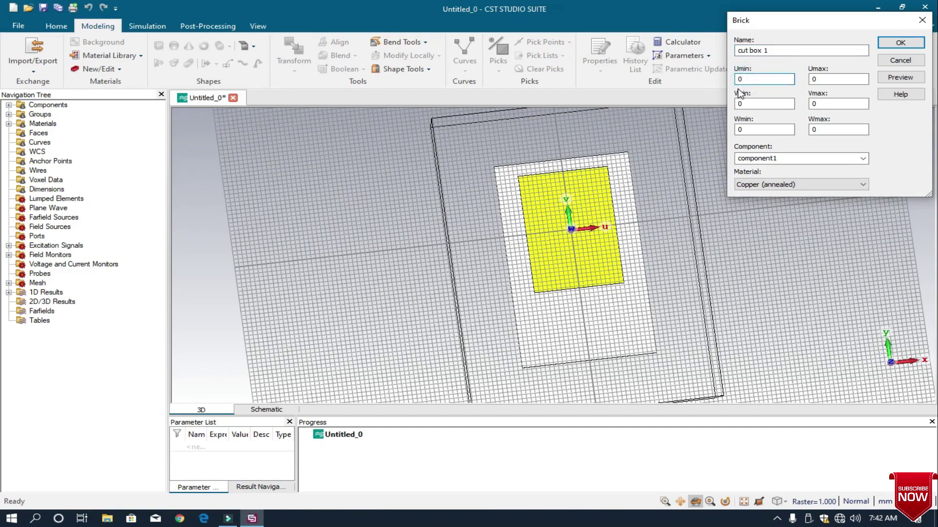
text(-7)
click(818, 80)
text(5)
Step: Set cut box 1's Vmin to 12, Vmax to 3 and Wmax to -0.025
click(759, 106)
click(843, 103)
click(815, 131)
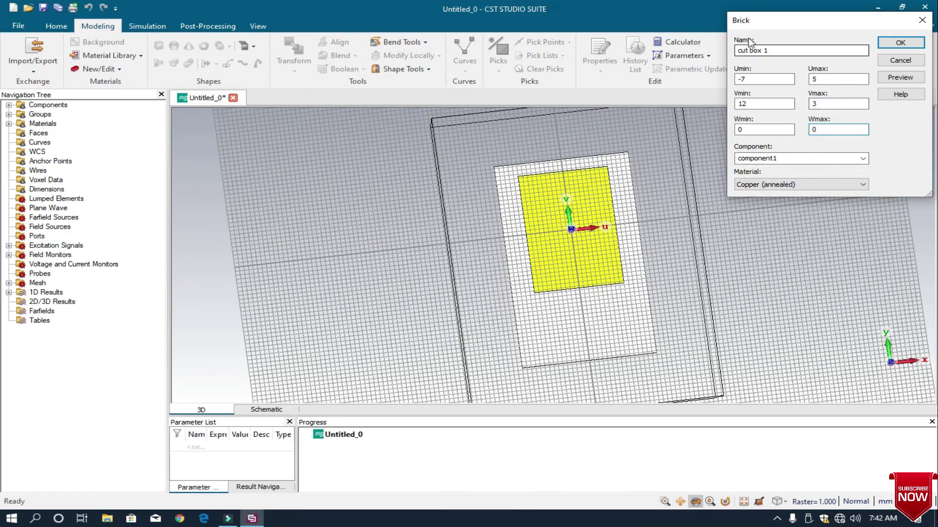
click(826, 126)
key(BackSpace)
text(-0.)
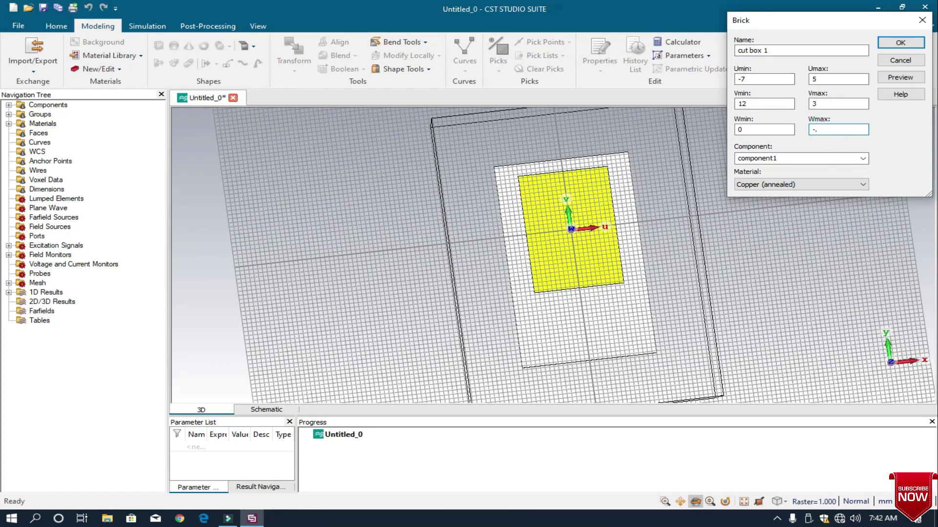
text(025)
click(815, 130)
text(0)
Step: Assign Vacuum to cut box 1, preview and create it, choosing None to all for the shape intersections
click(804, 185)
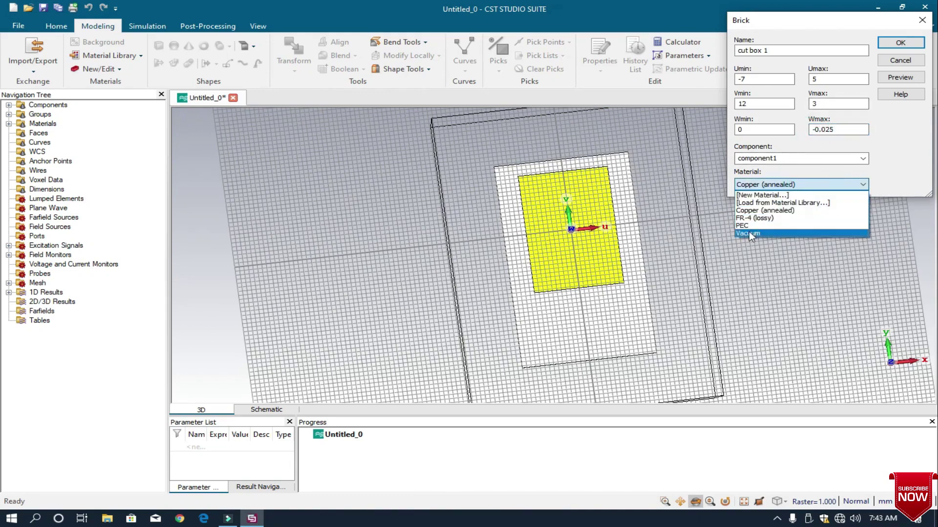
click(750, 229)
click(900, 77)
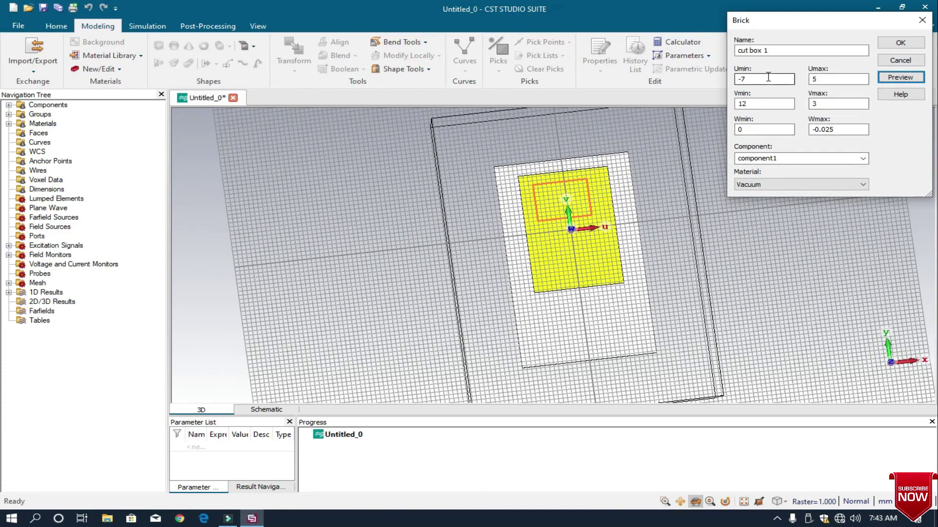
click(900, 43)
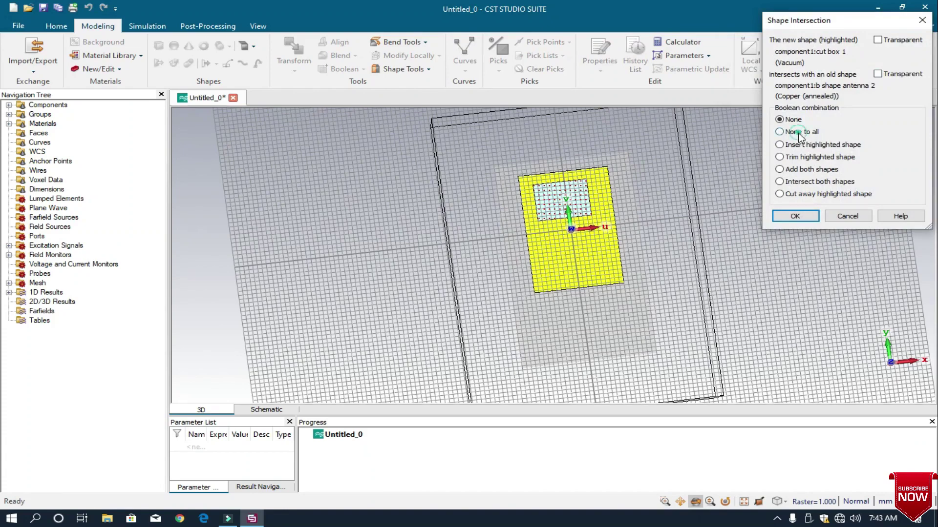
click(792, 132)
click(804, 216)
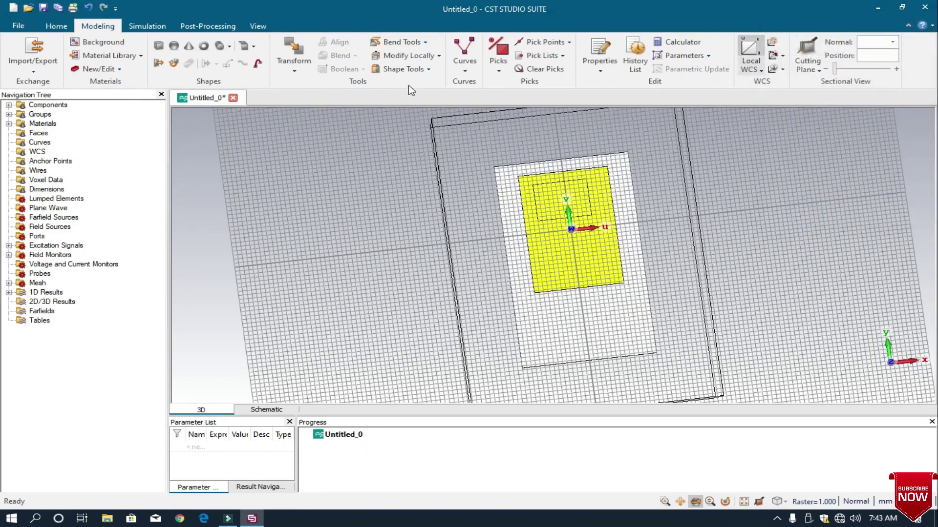
Step: Pick the face of cut box 1 and align the local coordinate system with it
click(174, 45)
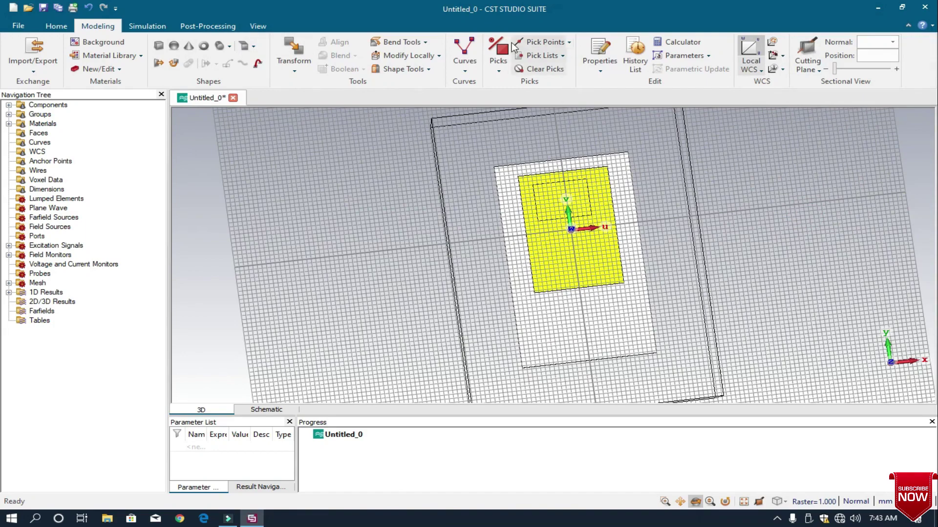
click(498, 51)
double_click(579, 232)
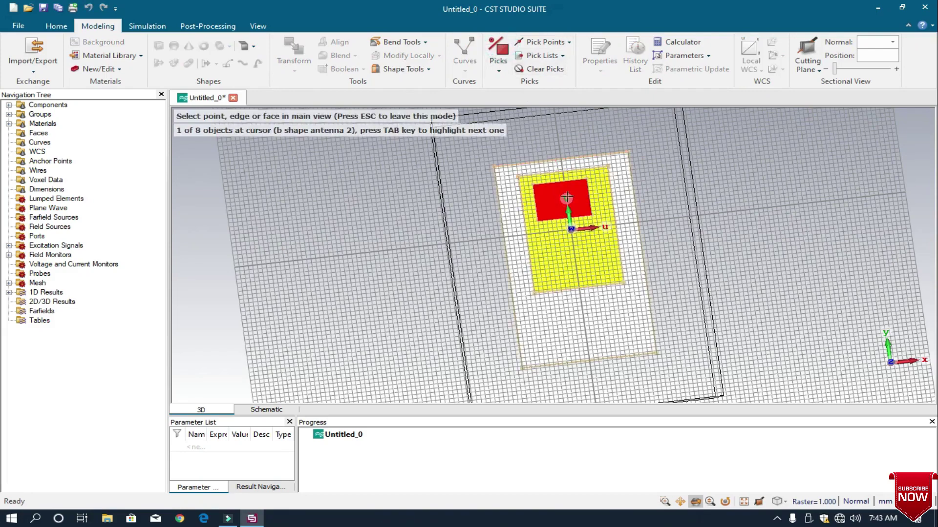
click(770, 57)
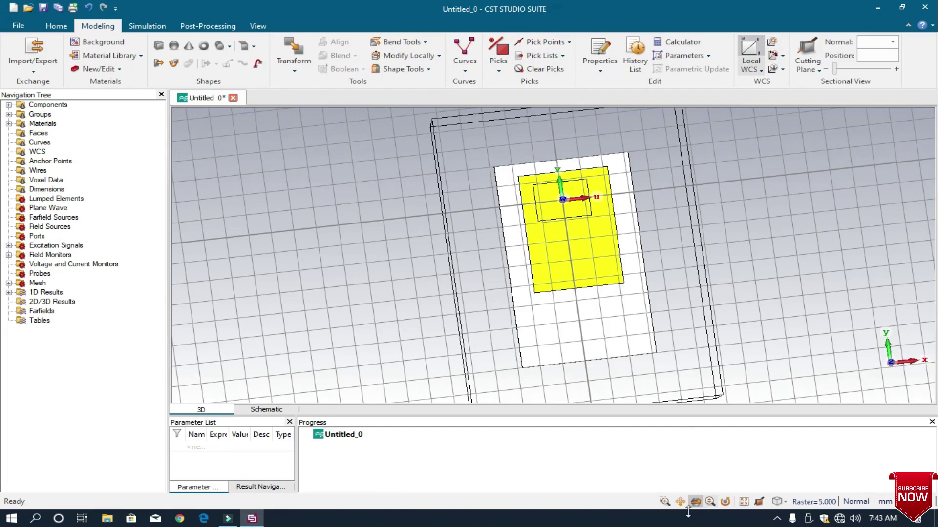
Step: Begin a numerically defined cylinder named cut circle 1 at cut box 1, with an outer radius of 4
click(665, 501)
drag(521, 168, 621, 269)
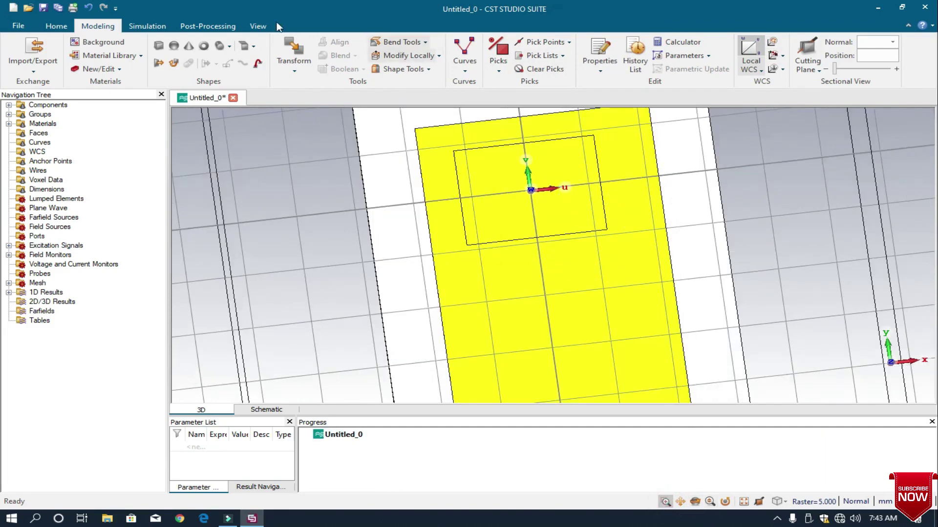
click(220, 47)
key(Escape)
text(cut circle 1)
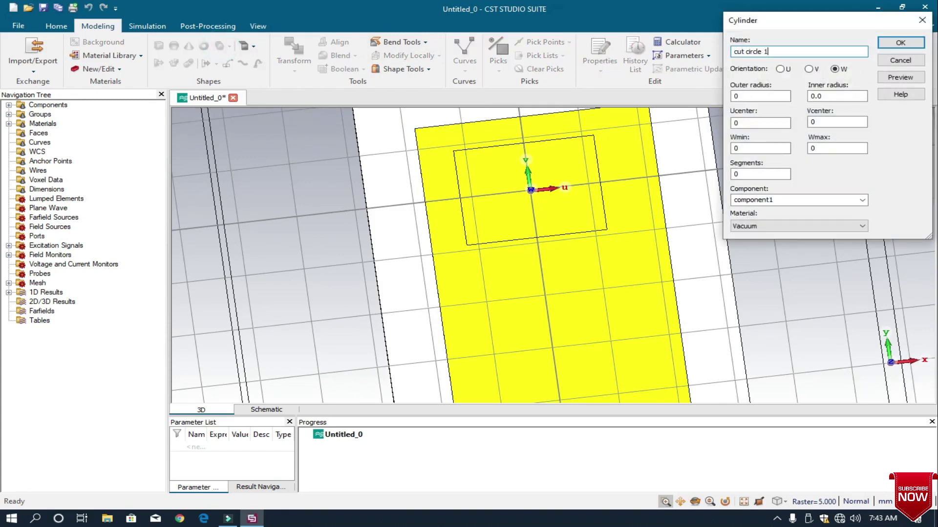
click(761, 94)
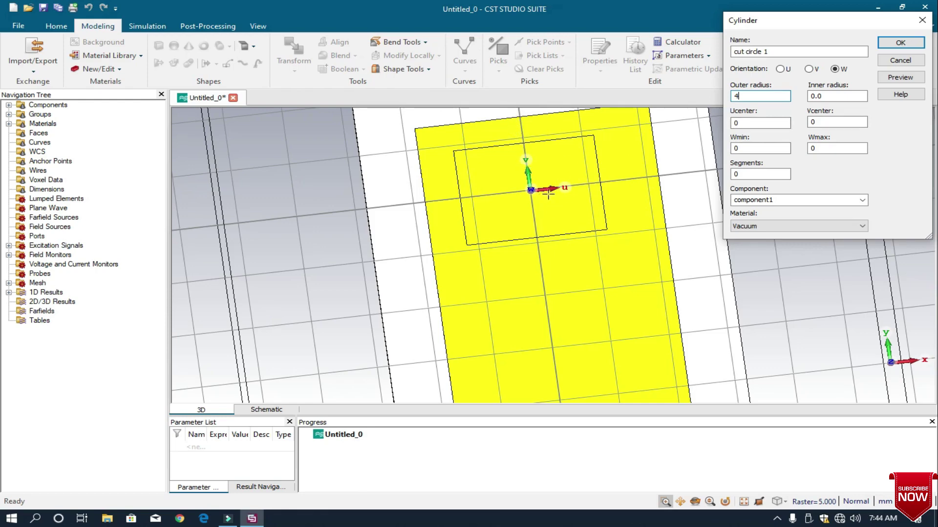
Step: Set the cylinder's Ucenter to 4 and Wmax to -0.025, then preview it
click(763, 124)
click(826, 148)
text(-0.025)
click(900, 77)
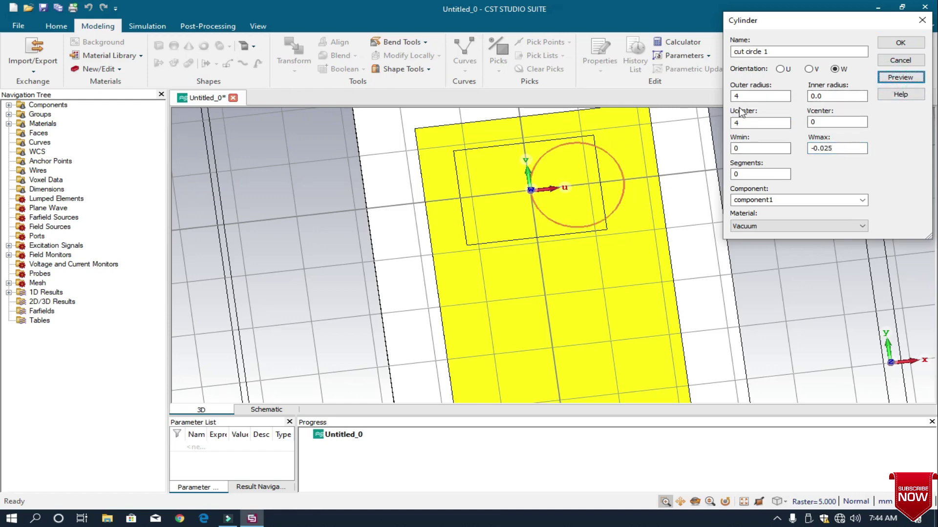
Step: Set the cylinder's outer radius to 4.5 and its Ucenter to 4.8, previewing each change
click(758, 94)
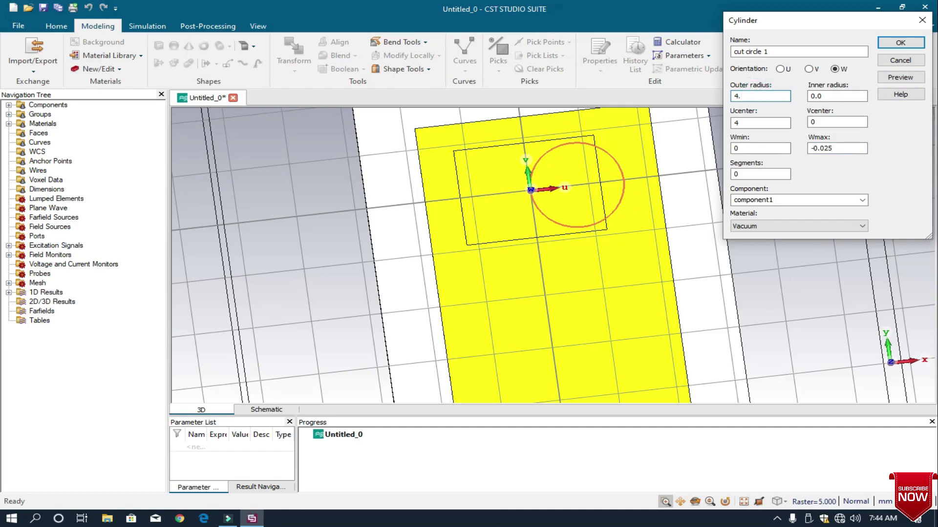
text(.5)
click(907, 80)
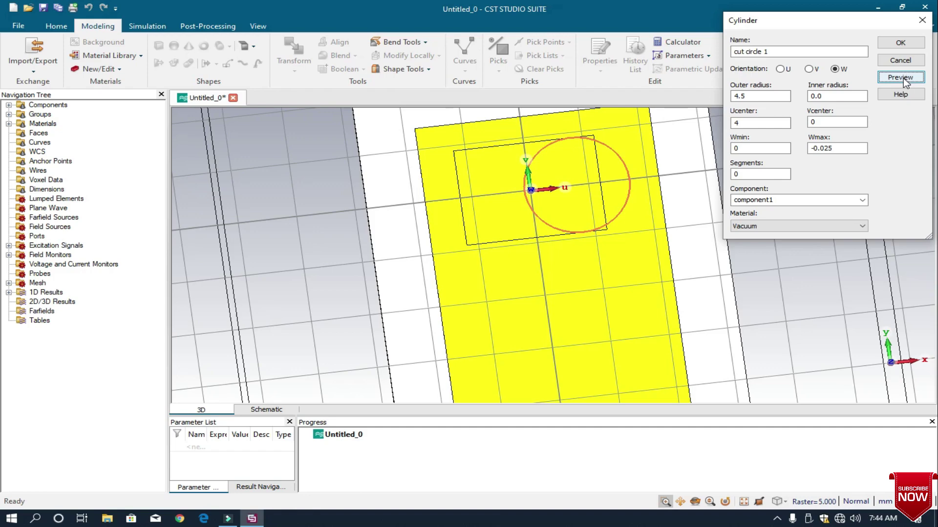
click(773, 122)
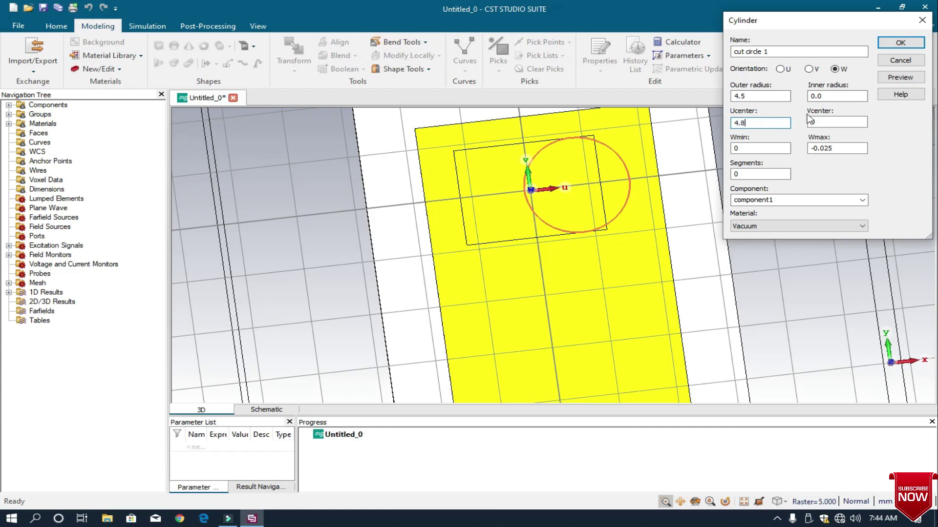
text(.8)
click(898, 78)
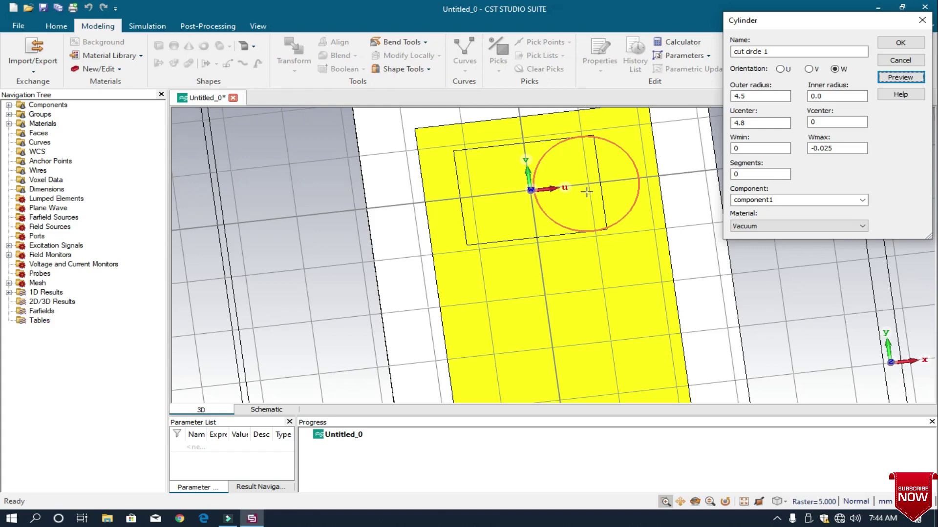
Step: Set the cylinder's Ucenter to 4.9 and then to 5, previewing each value
click(775, 126)
text(9)
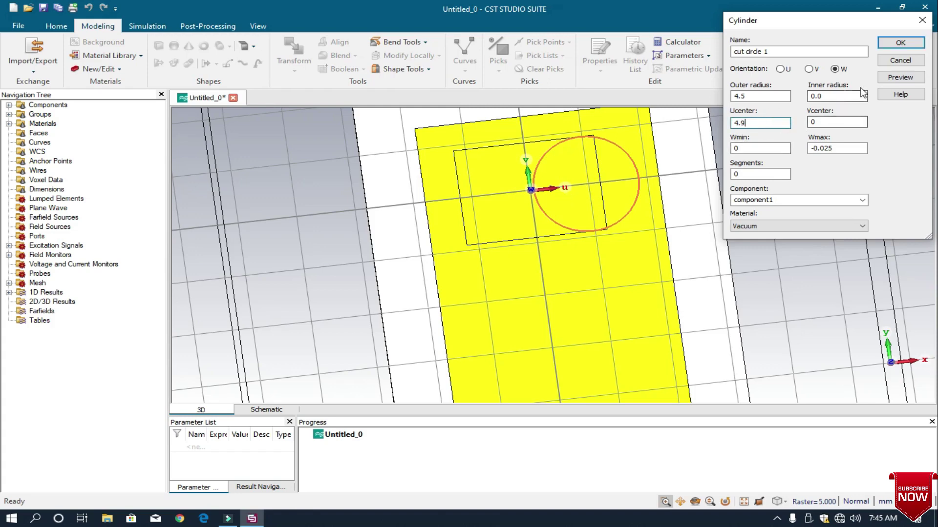
click(882, 80)
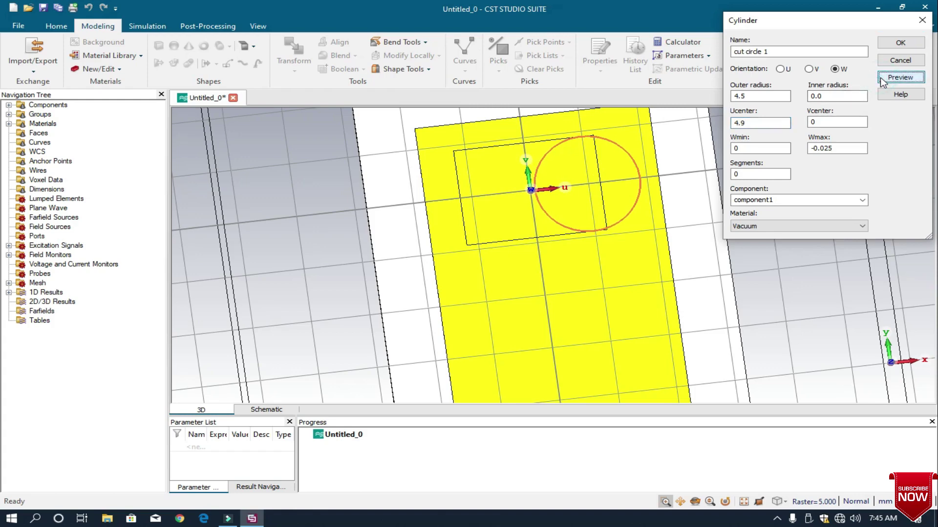
click(759, 122)
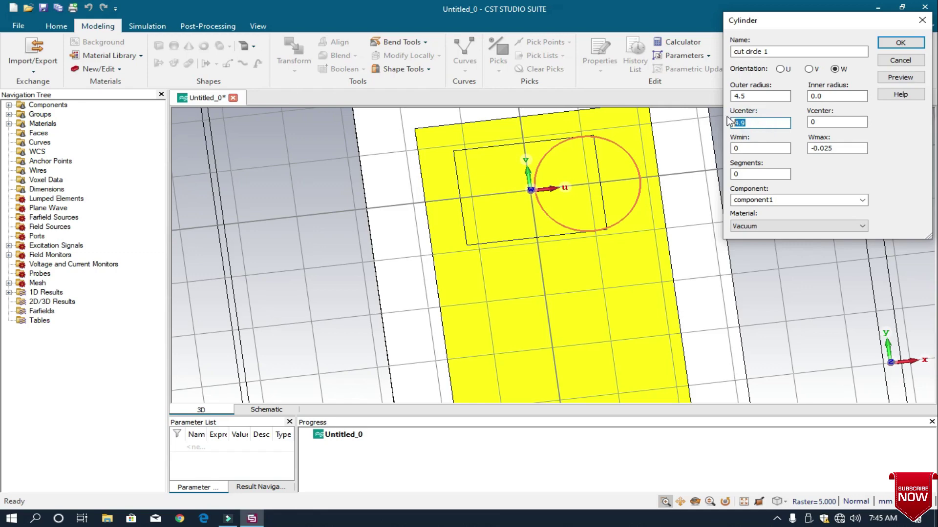
drag(731, 122, 791, 119)
text(5)
click(900, 77)
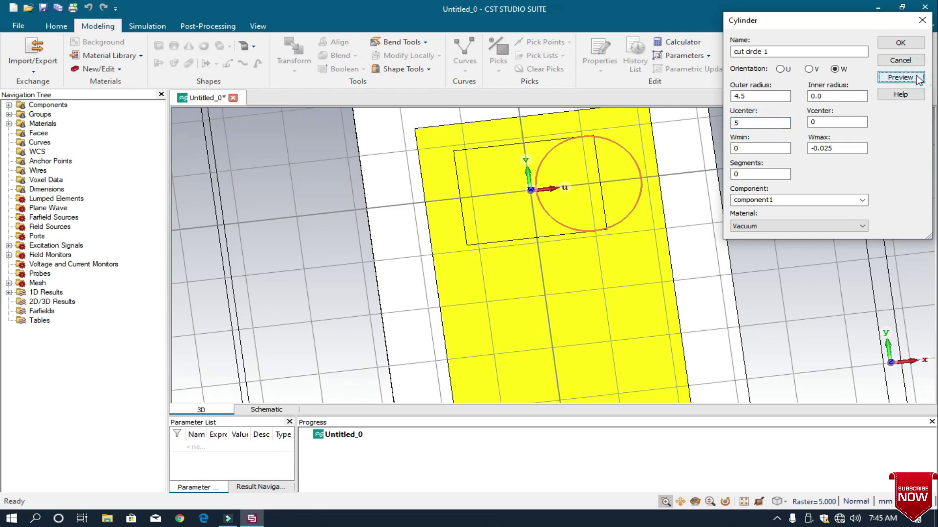
Step: Create cut circle 1 with no Boolean combination for all intersecting shapes
click(897, 43)
click(780, 132)
click(792, 216)
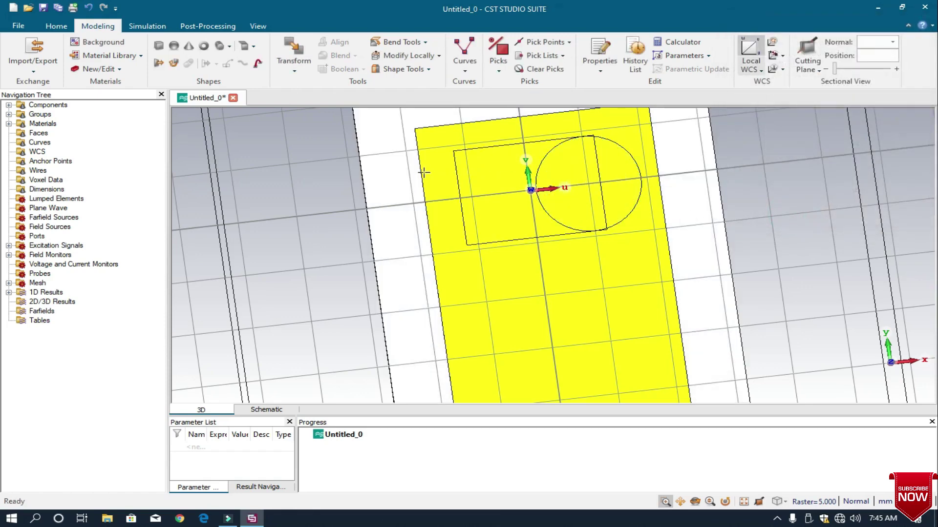
Step: Set up a translated copy of cut box 1 with a V offset of -8 and preview it
click(8, 105)
click(21, 115)
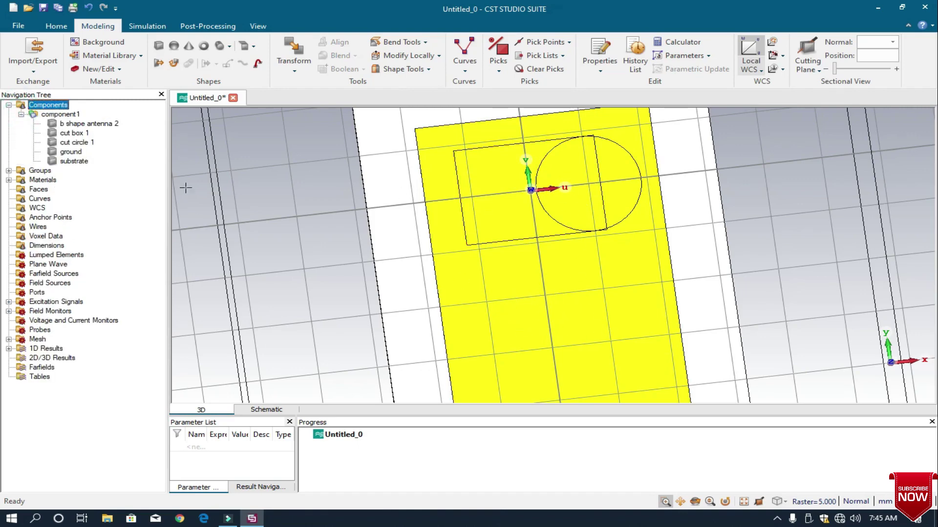
click(80, 134)
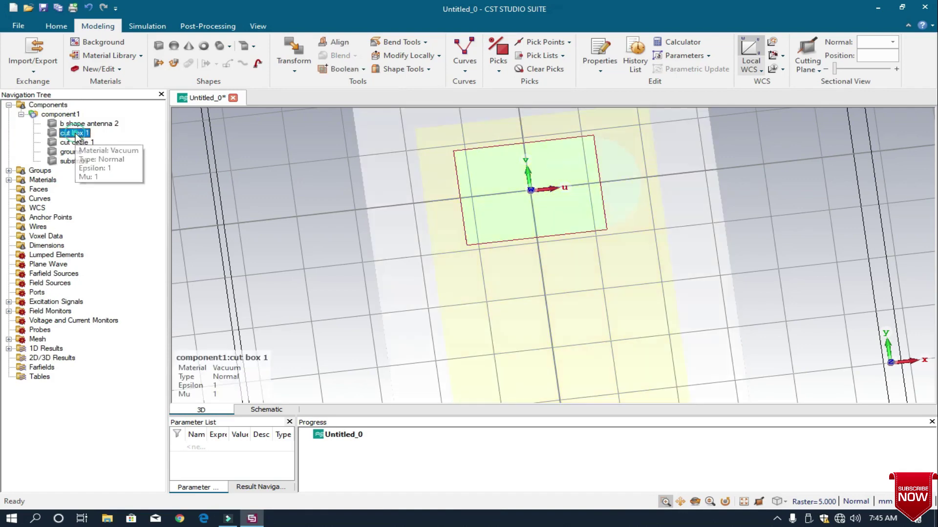
click(293, 54)
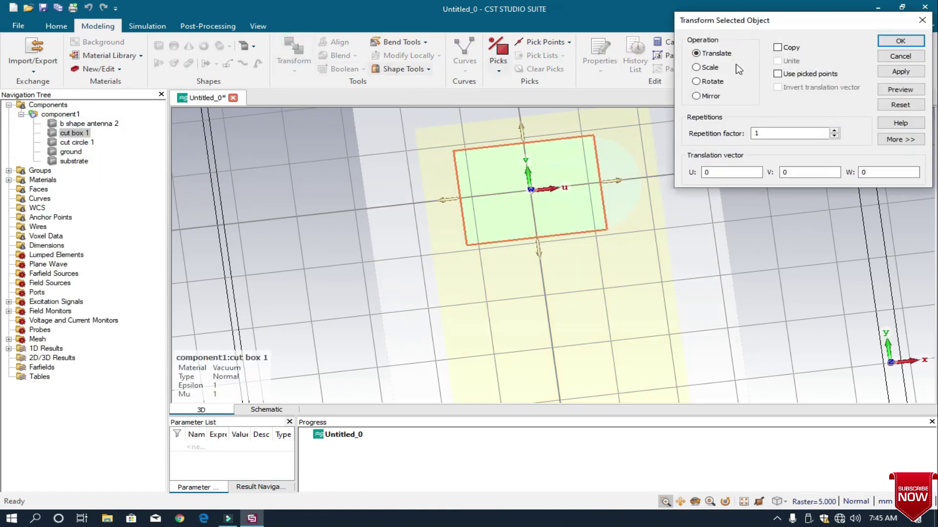
click(777, 47)
click(792, 173)
click(899, 89)
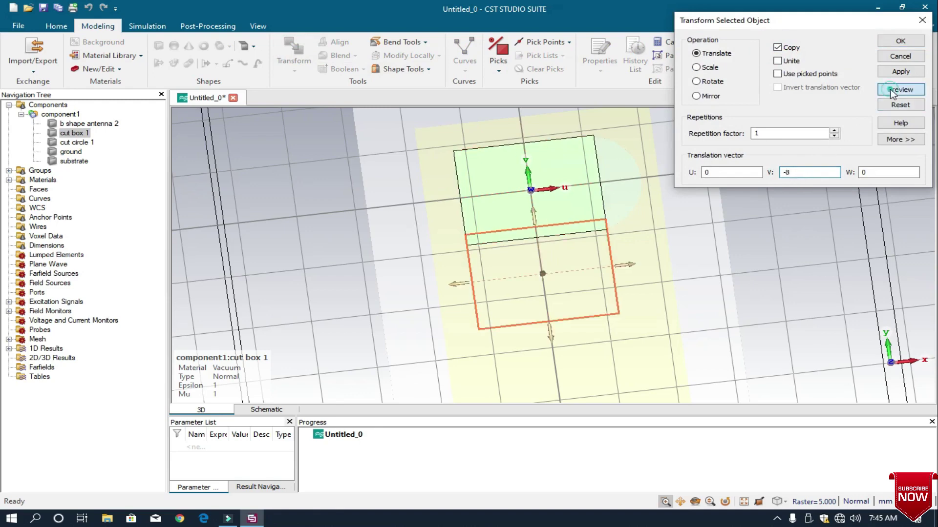
click(711, 501)
click(628, 331)
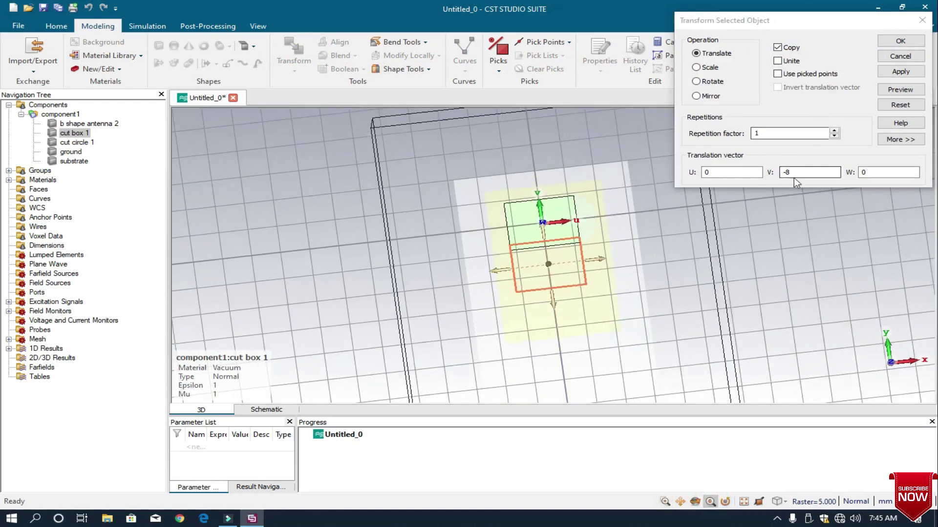
Step: Set the copy's V offset to -15, apply it, and cut the copied box away from the b shape antenna 2 patch
click(793, 172)
key(BackSpace)
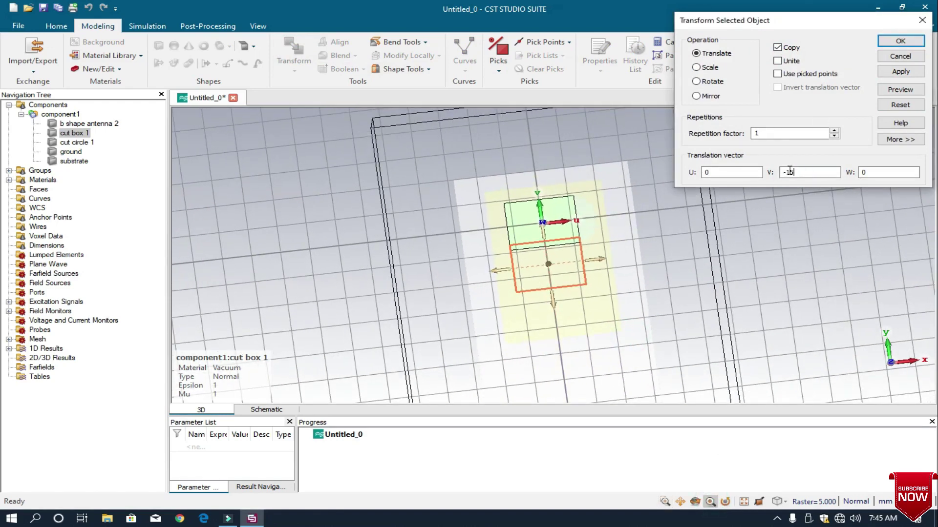
text(15)
click(900, 89)
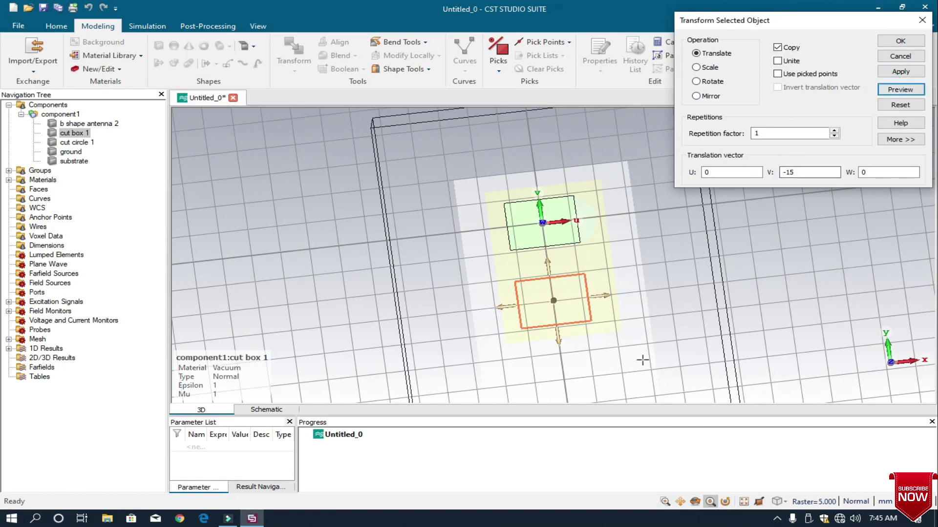
click(900, 72)
click(779, 194)
click(795, 217)
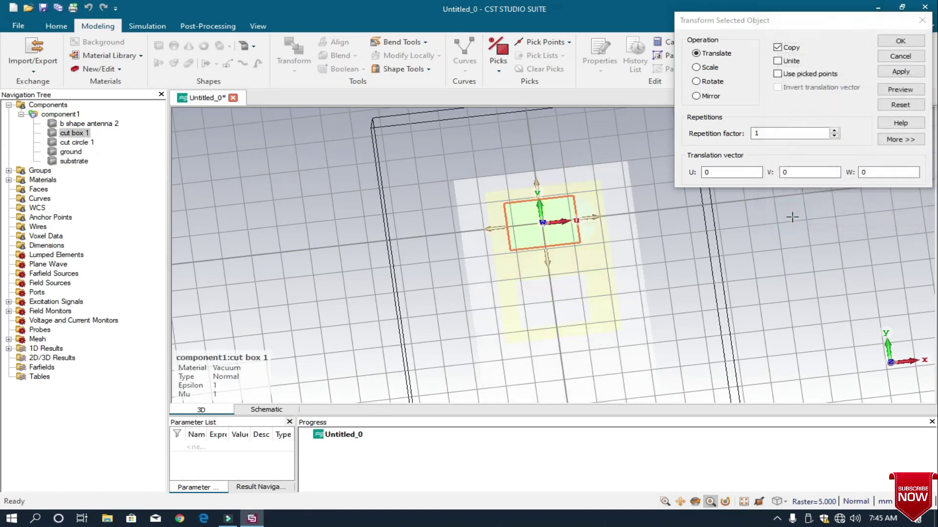
click(901, 41)
Step: Copy cut circle 1 with a V translation of -15 and cut the copy away from the b shape antenna 2 patch
click(88, 142)
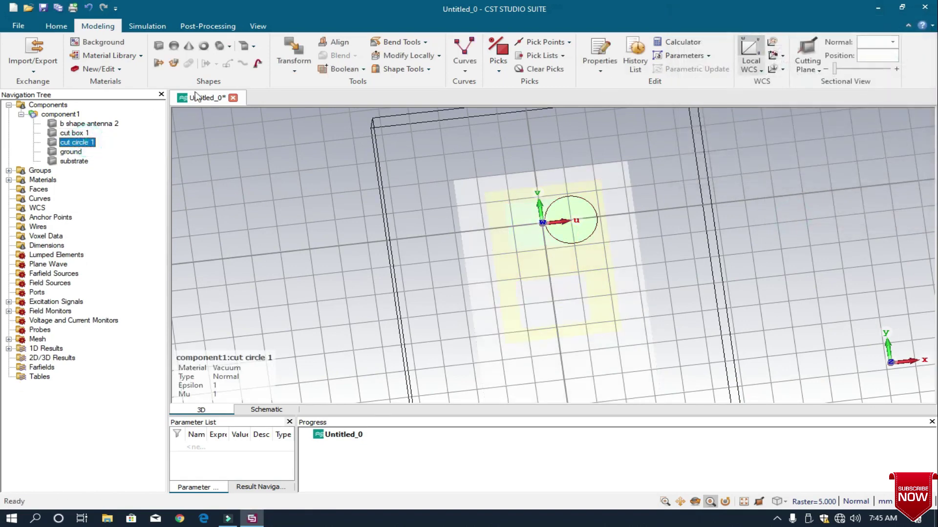
click(294, 53)
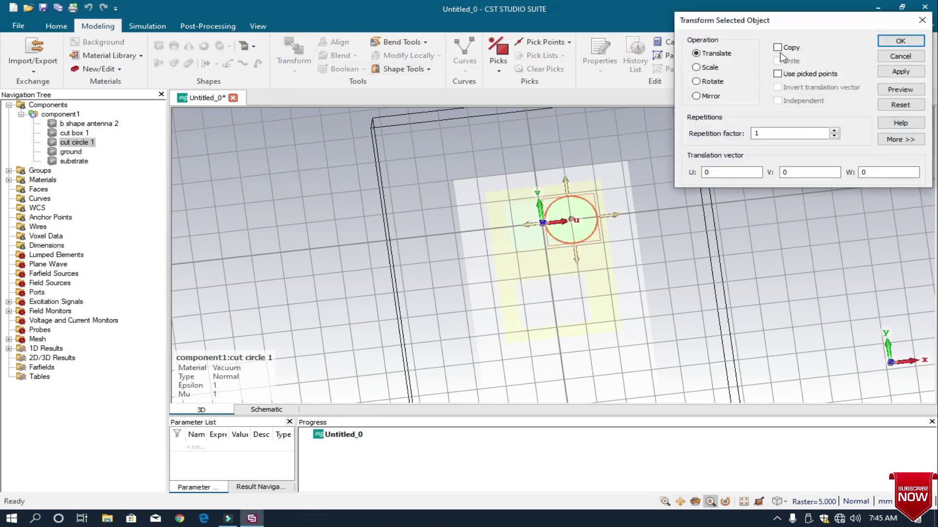
click(777, 47)
click(800, 171)
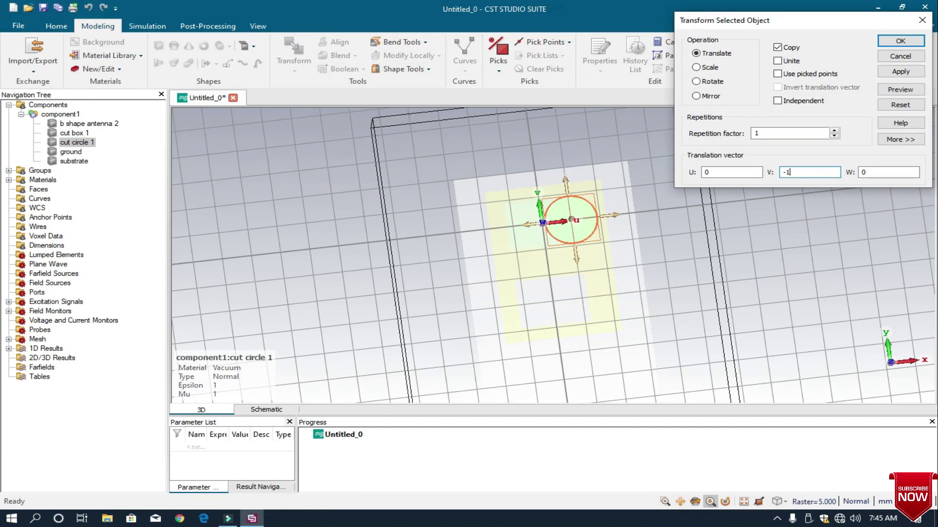
click(894, 90)
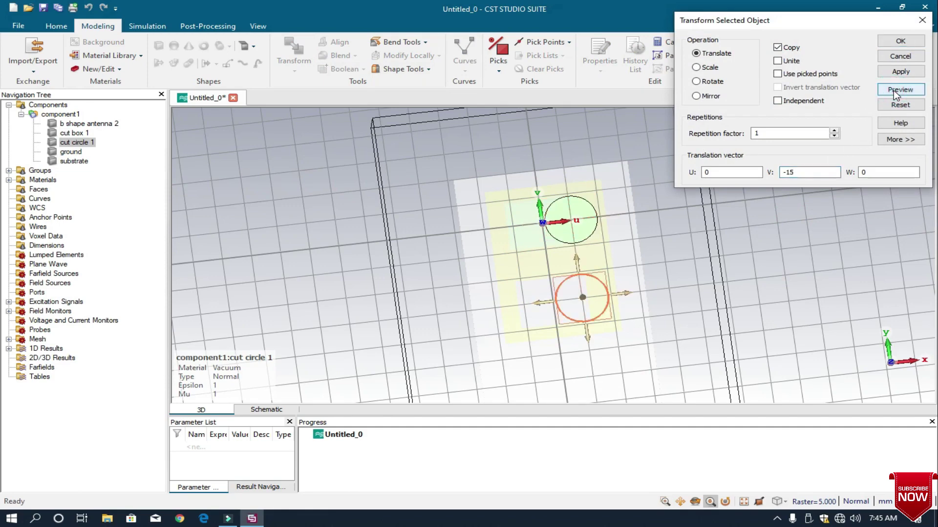
click(898, 72)
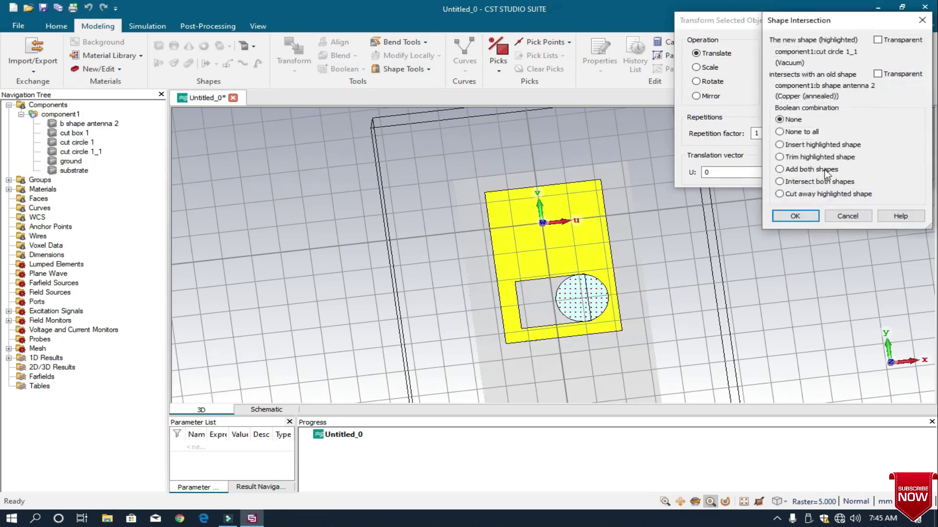
click(780, 194)
click(791, 216)
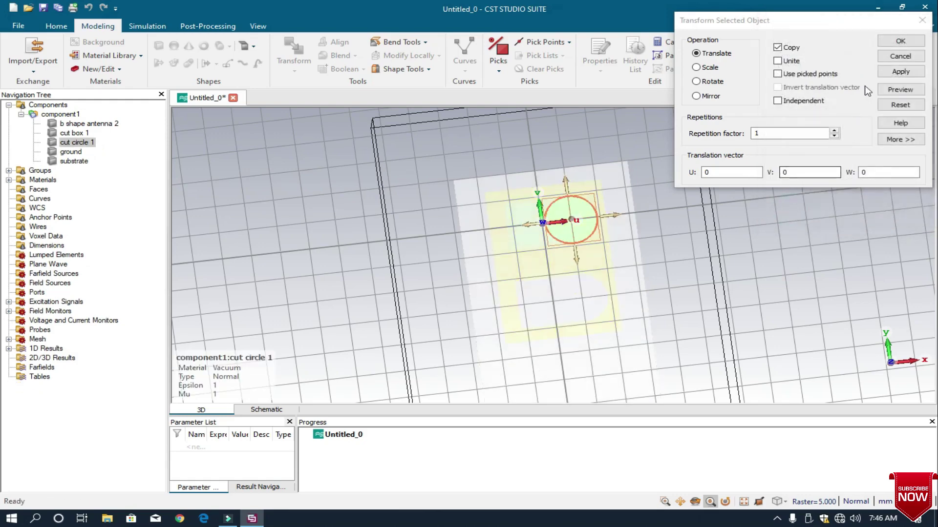
click(900, 41)
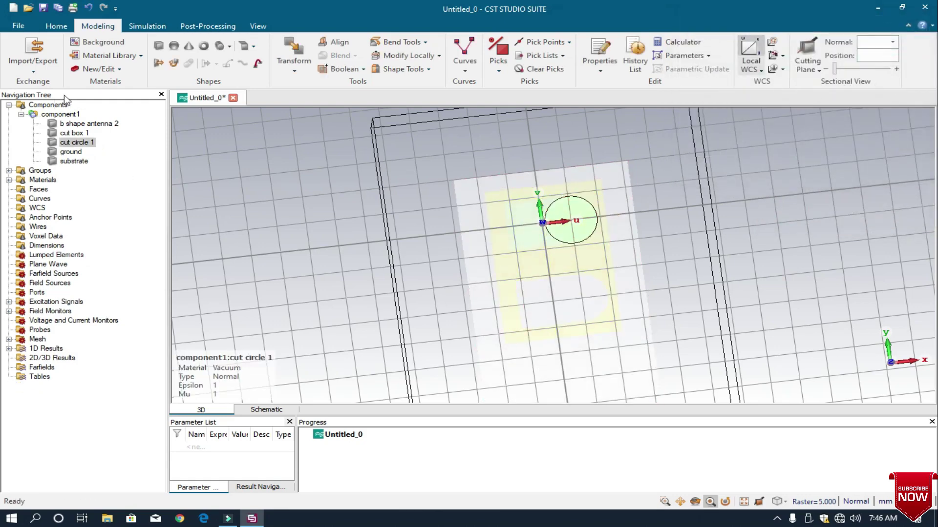
Step: Subtract cut box 1 and cut circle 1 from b shape antenna 2
click(60, 113)
click(88, 125)
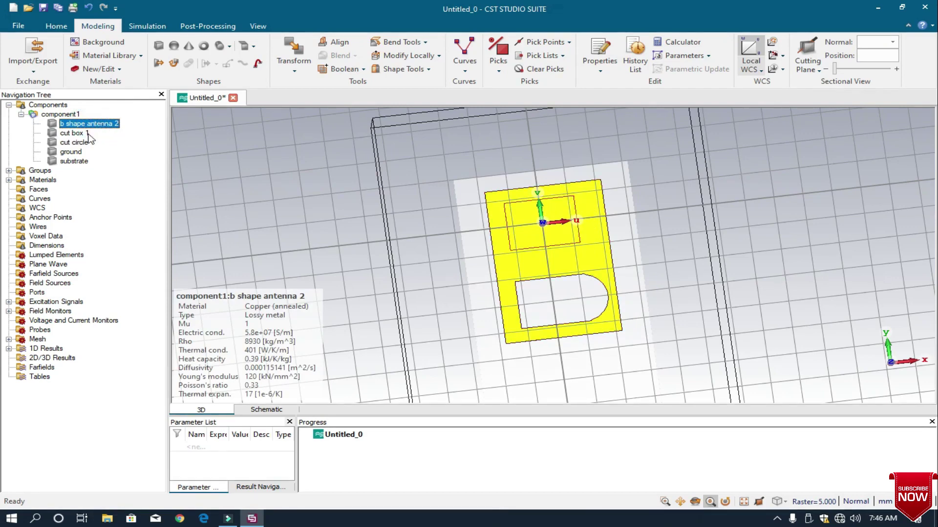
click(80, 134)
click(92, 143)
click(97, 124)
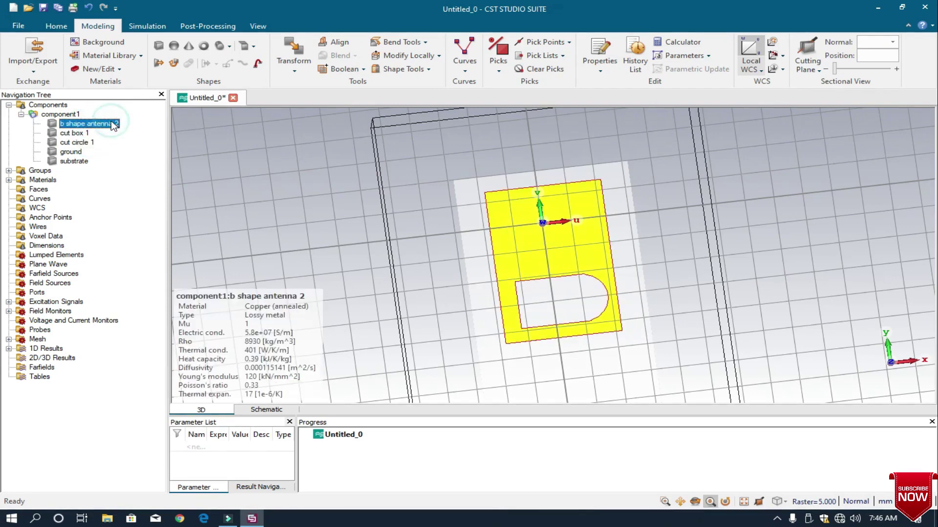
click(347, 72)
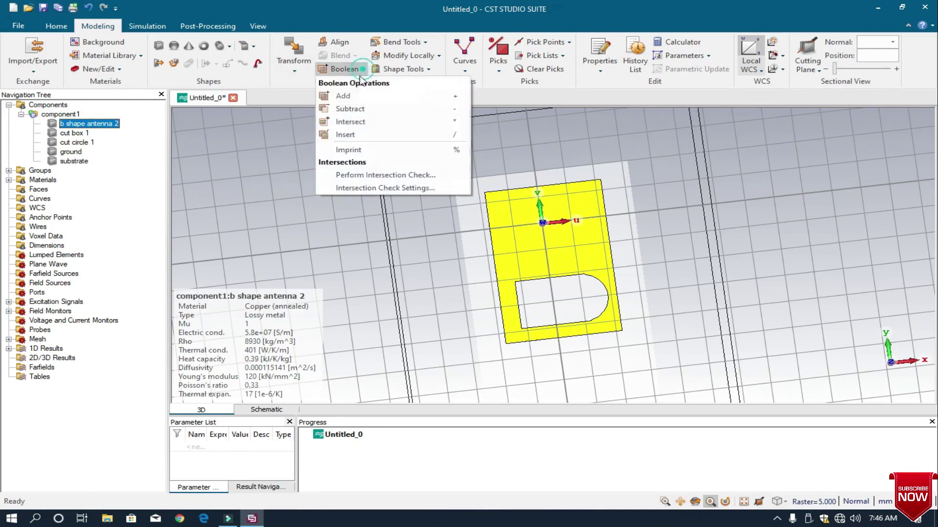
click(344, 104)
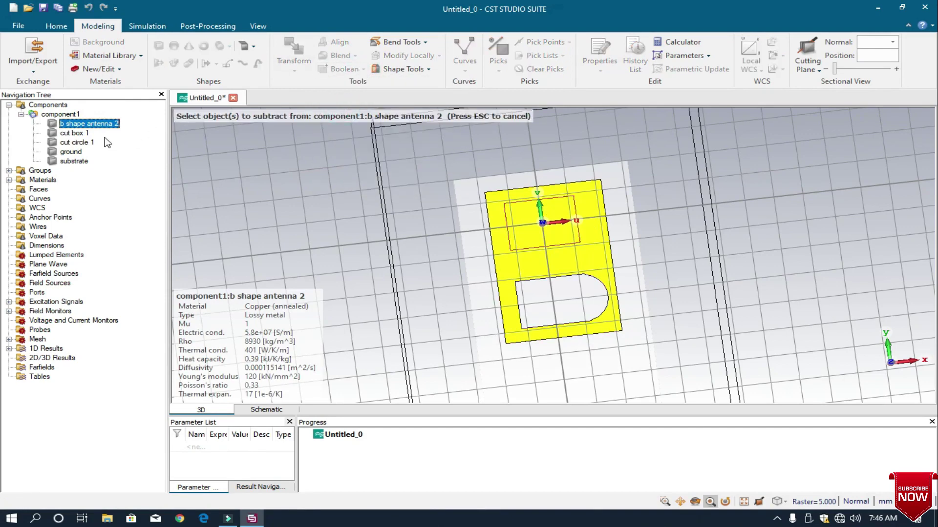
click(91, 131)
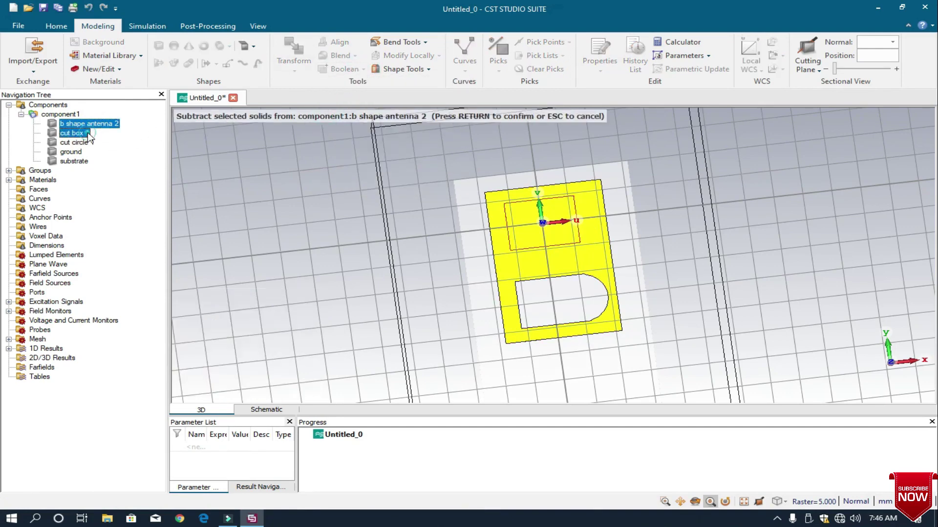
ctrl+click(90, 142)
key(Return)
click(47, 105)
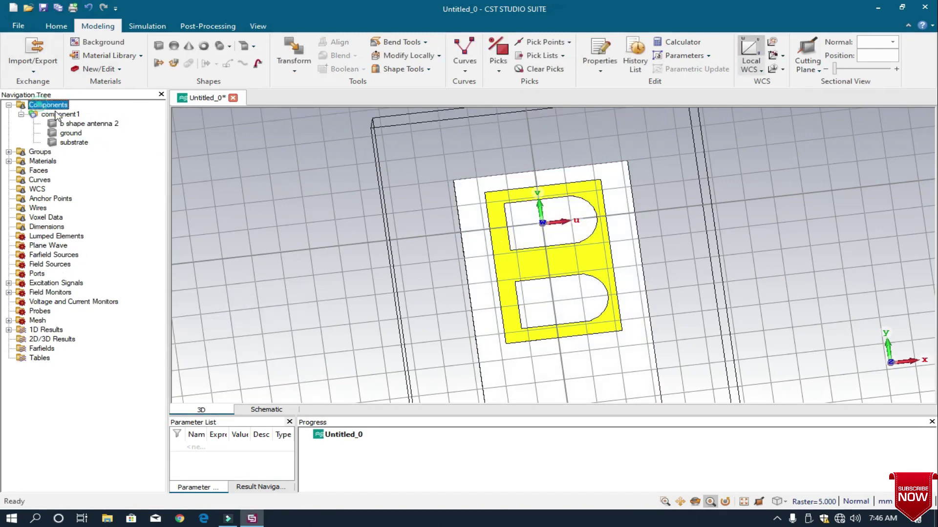
Step: Pick the front face of the substrate and align the local coordinate system with it
click(695, 502)
drag(623, 363, 617, 346)
click(710, 501)
drag(664, 408, 586, 293)
click(497, 55)
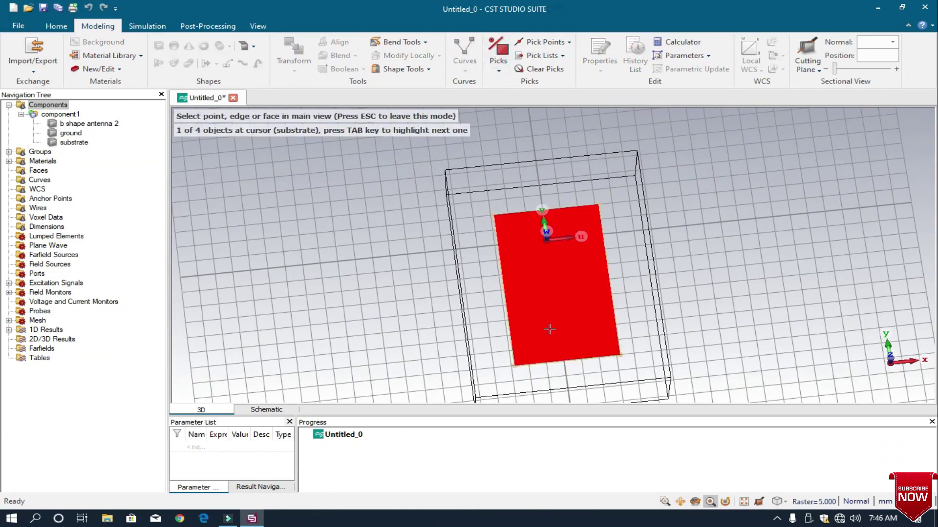
click(542, 223)
click(773, 56)
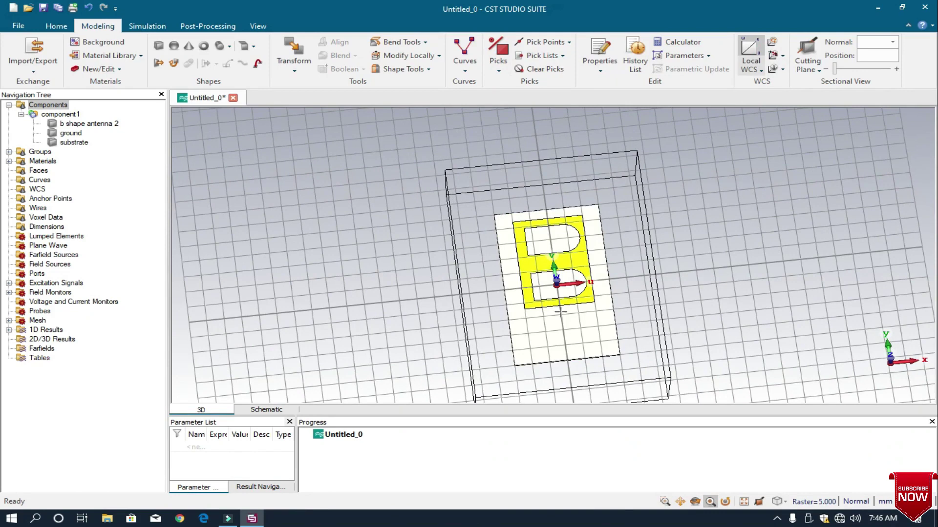
Step: Begin a numerically defined brick named feed, with Umin -1 and Umax 1
click(158, 45)
key(Escape)
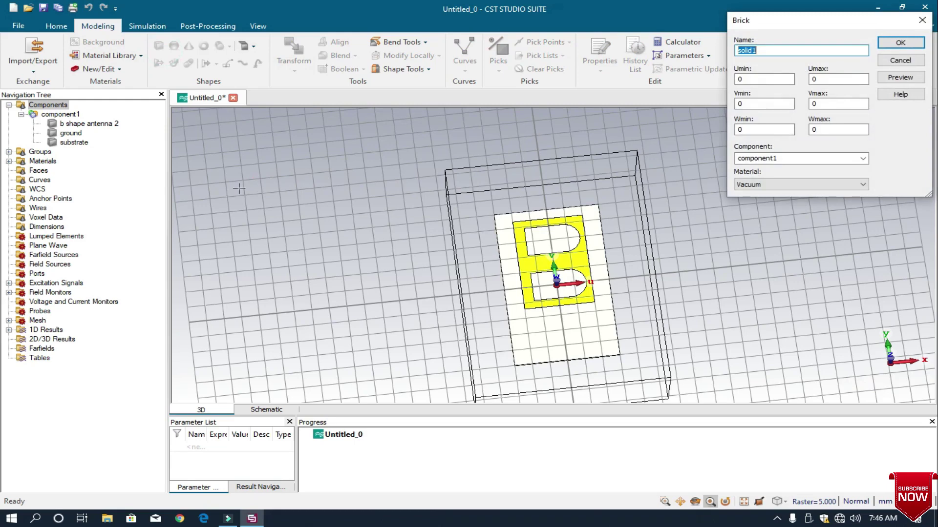
text(feed)
click(754, 78)
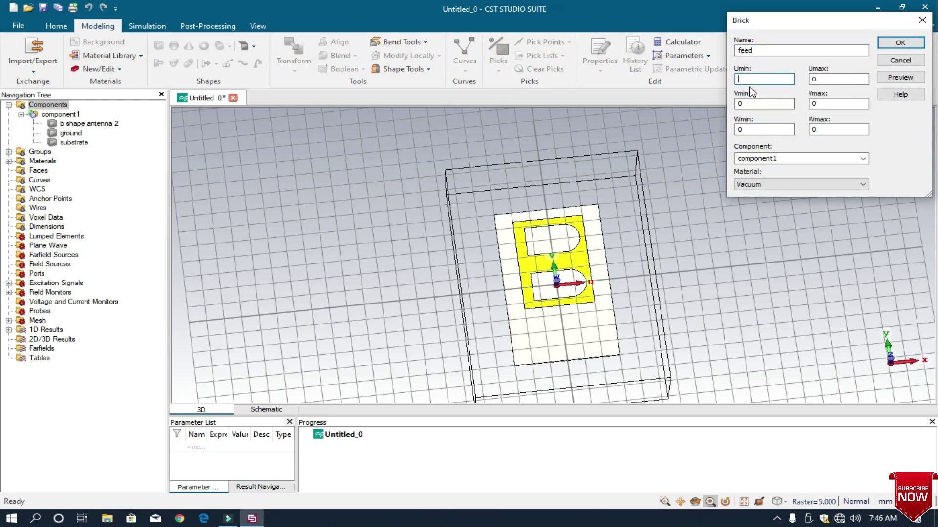
text(-1)
click(822, 79)
text(1)
Step: Set the feed's Vmin to -25, Vmax to -5, Wmax to 0.025 and material to Copper (annealed), then preview it
double_click(760, 109)
text(-25)
click(814, 103)
click(815, 130)
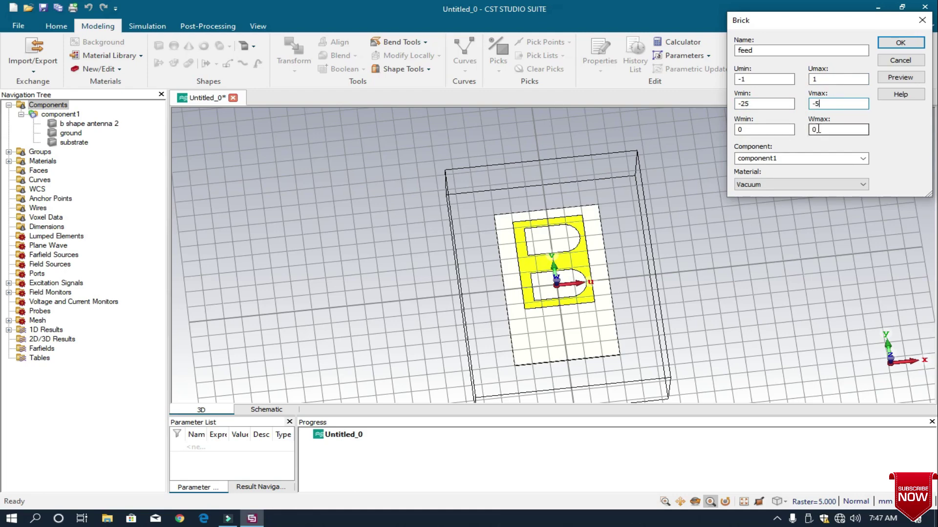
click(818, 130)
click(811, 185)
click(778, 213)
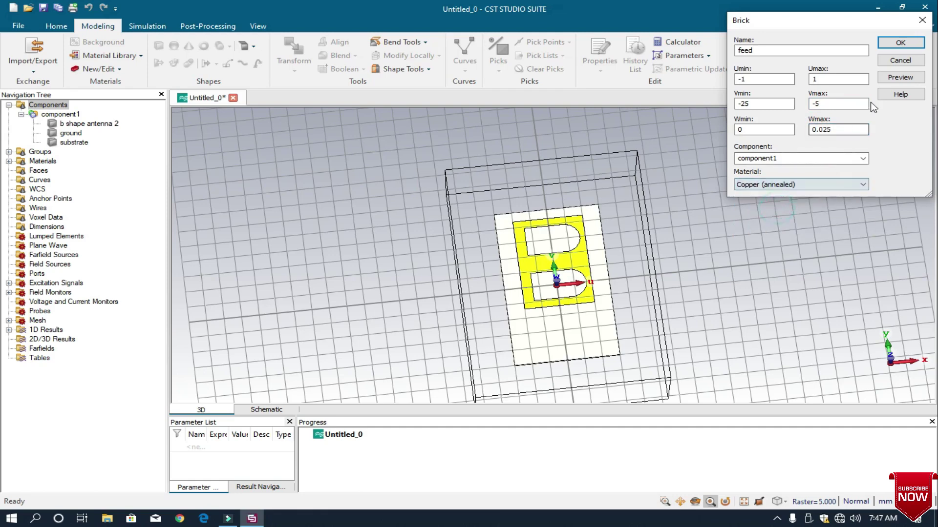
click(891, 78)
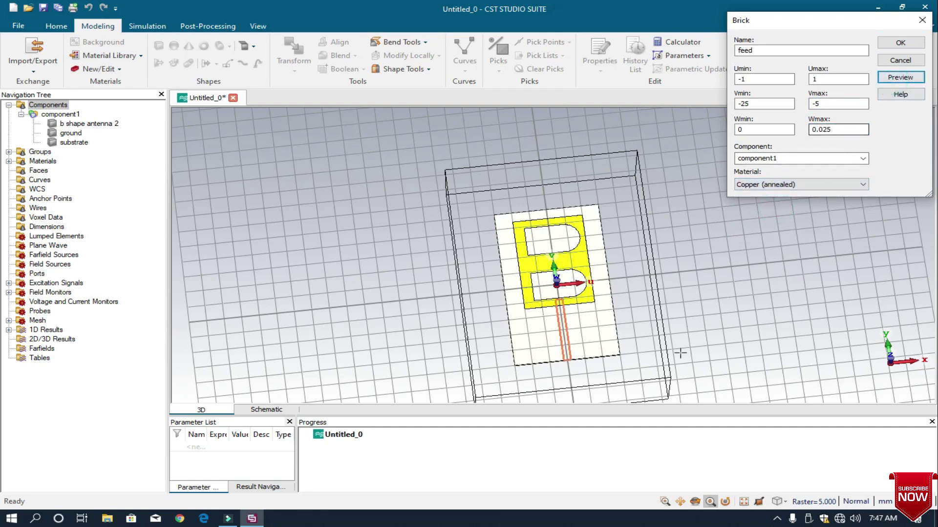
Step: Set the feed brick's Vmax to -7, preview where it meets the patch's lower edge, and create the brick
click(665, 501)
drag(549, 296, 573, 311)
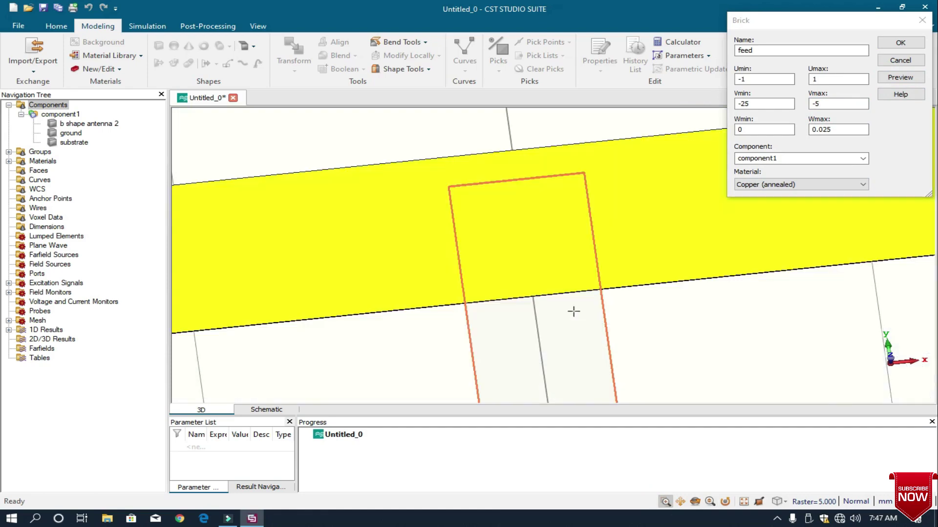
click(820, 103)
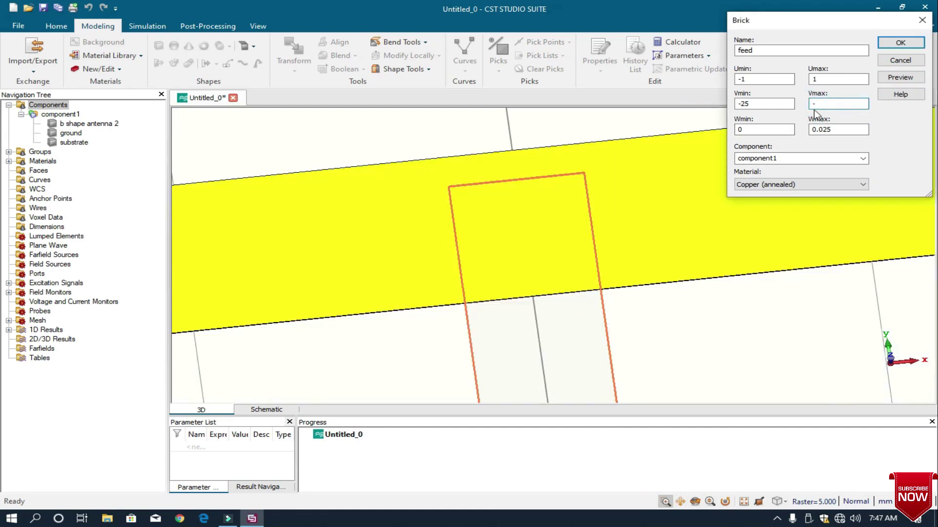
click(900, 77)
click(710, 502)
drag(622, 366, 592, 277)
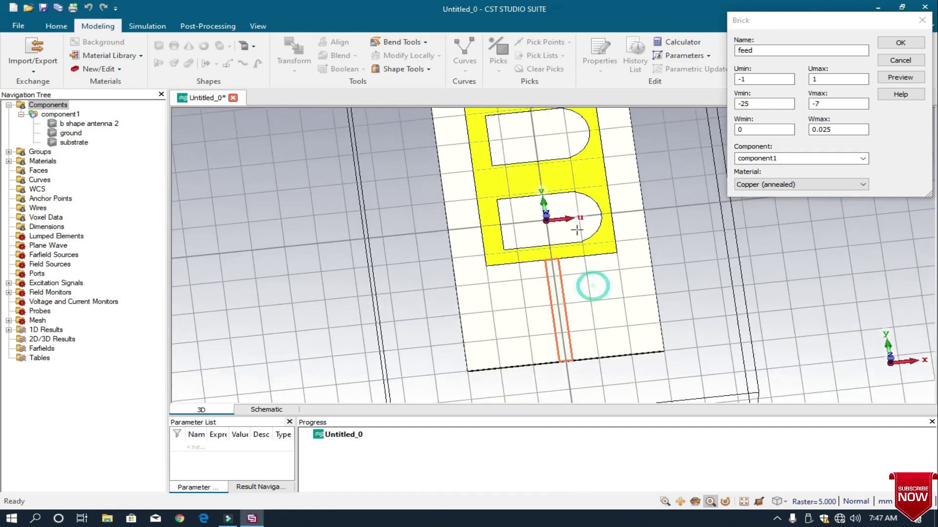
click(900, 43)
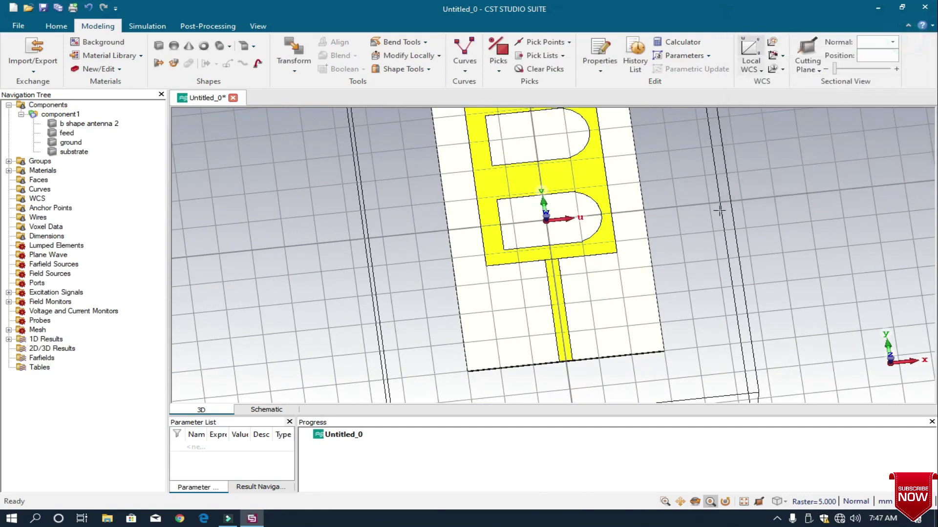
Step: Pick the thin end face of the feed line at the substrate's edge
click(695, 501)
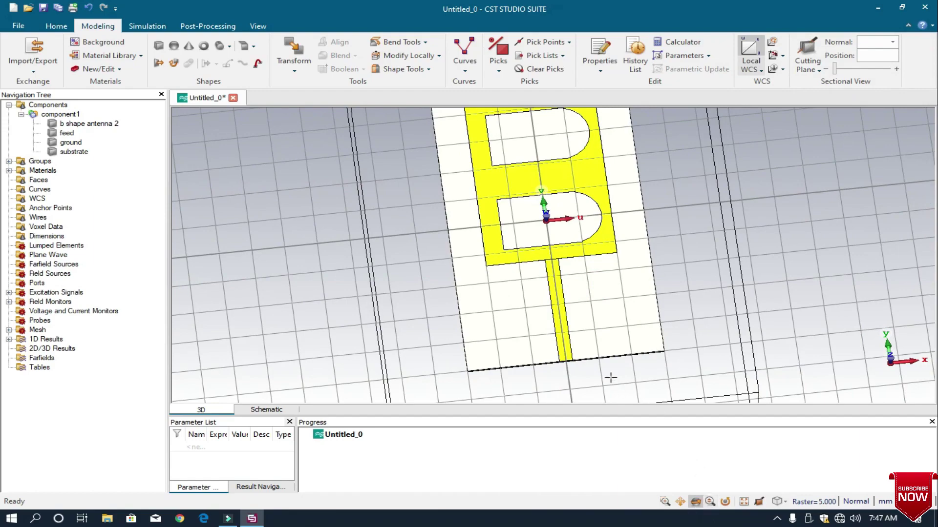
drag(588, 375, 578, 310)
click(665, 502)
drag(545, 271, 568, 288)
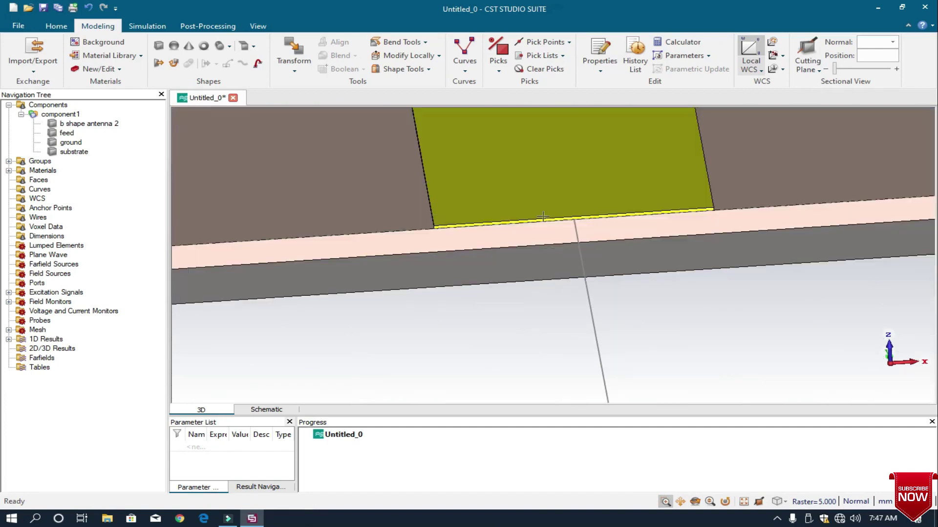
drag(450, 198, 610, 231)
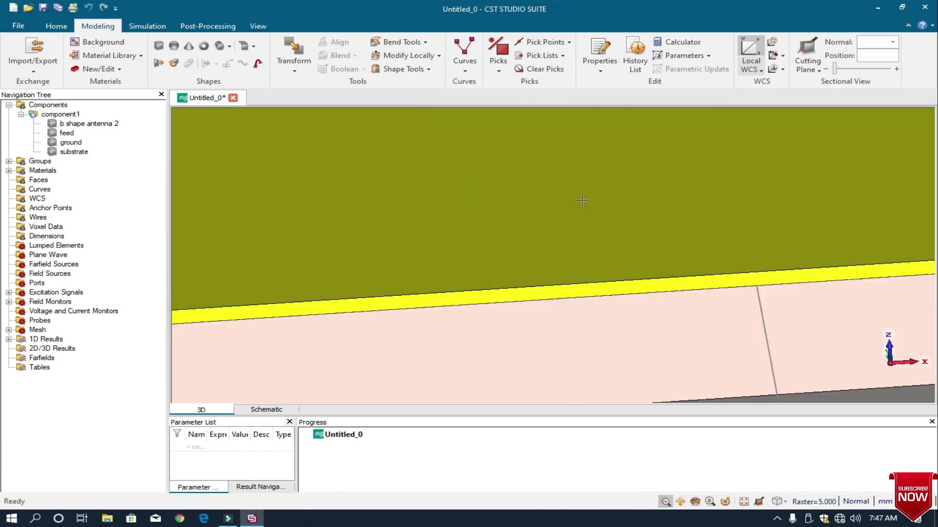
click(499, 49)
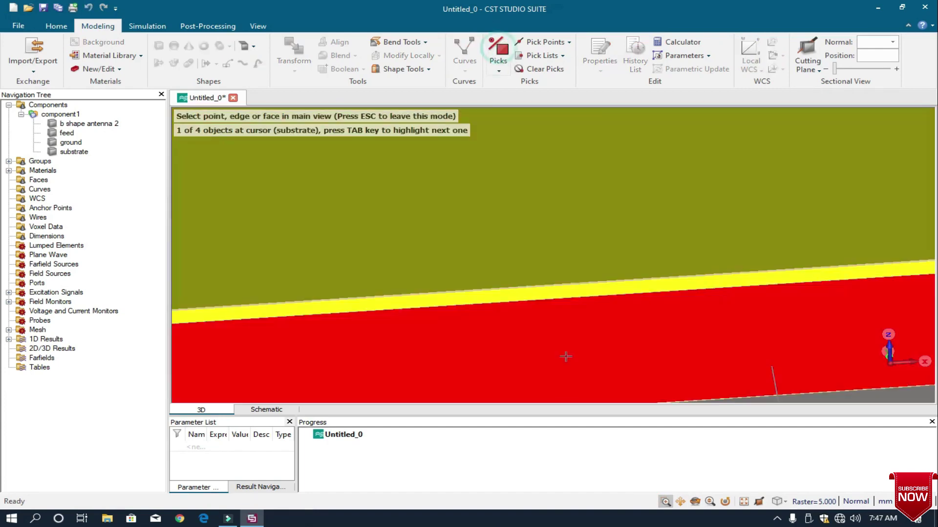
double_click(543, 293)
Step: Begin a waveguide port from the picked feed face and extend it by 9 at both Xmin and Xmax
click(709, 502)
drag(632, 341, 534, 185)
drag(556, 270, 473, 189)
click(147, 25)
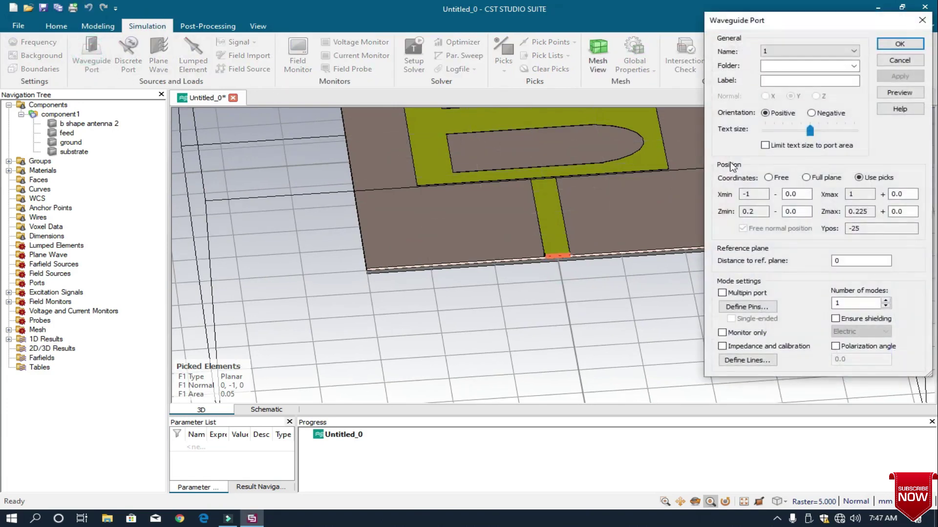
double_click(793, 194)
text(9)
double_click(902, 193)
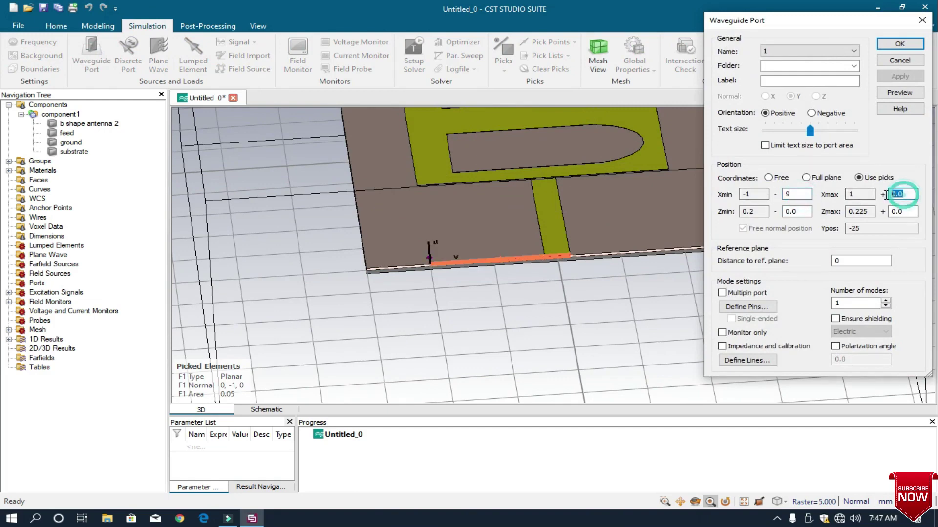
text(9)
Step: Extend the waveguide port by 5 at both Zmin and Zmax, preview it around the feed end, and create it
double_click(794, 211)
text(5)
key(Tab)
key(Tab)
text(5)
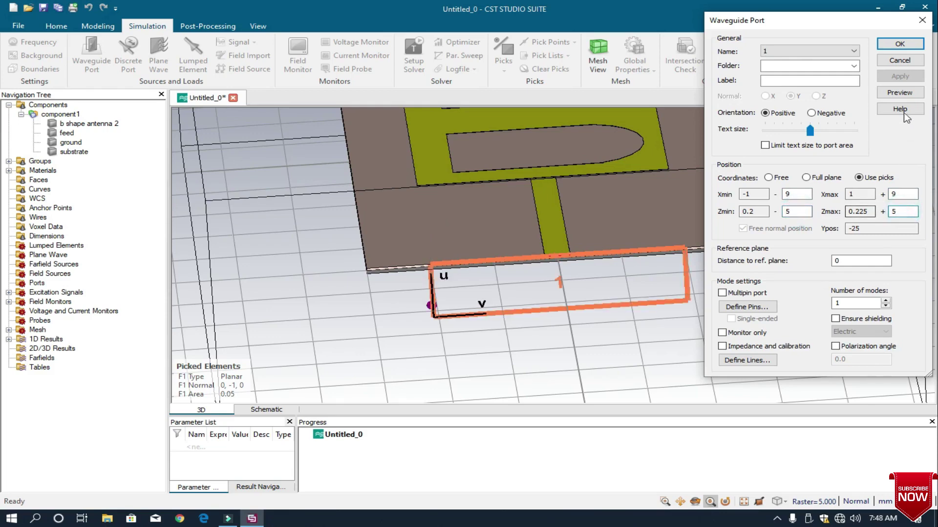
click(900, 92)
scroll(621, 366, down, 5)
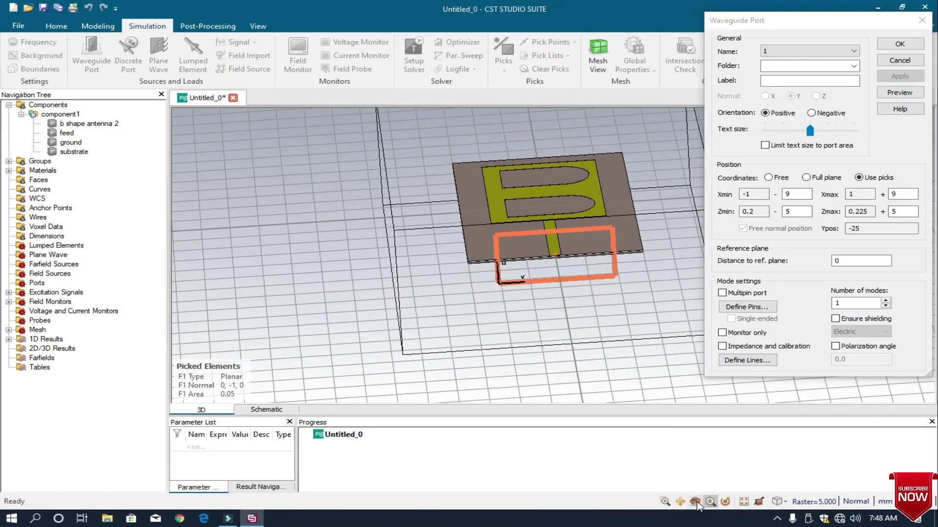
click(695, 501)
drag(576, 293, 607, 338)
click(899, 43)
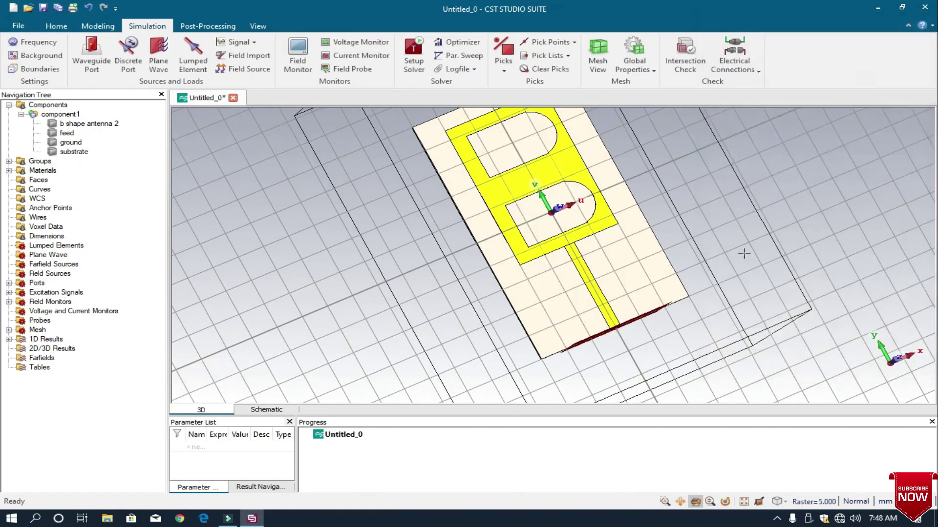
Step: Set up the solver and start the simulation of the antenna with its waveguide port
drag(654, 309, 667, 281)
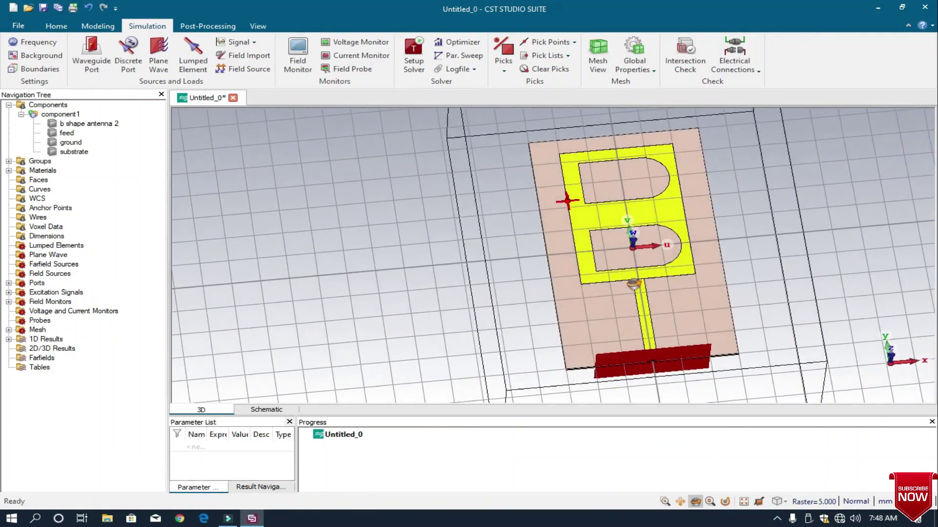
click(680, 502)
drag(598, 322, 402, 327)
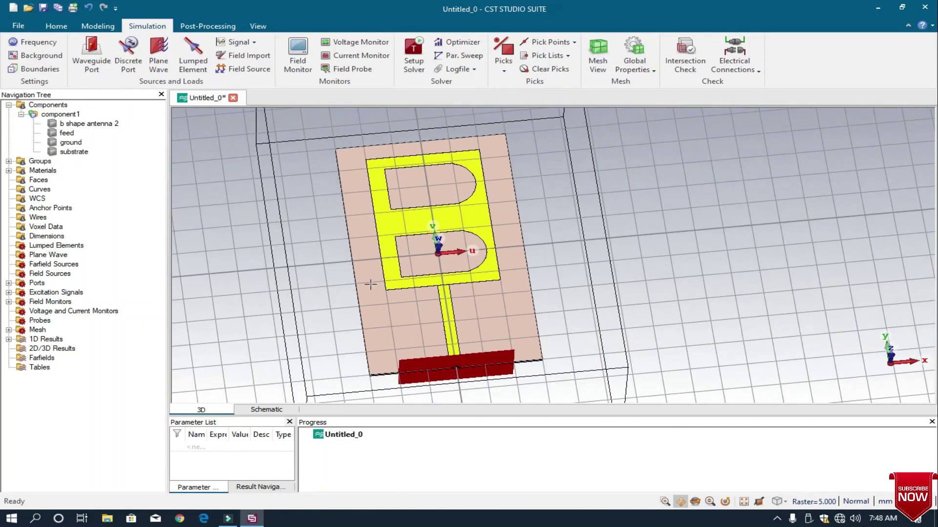
click(414, 44)
click(560, 155)
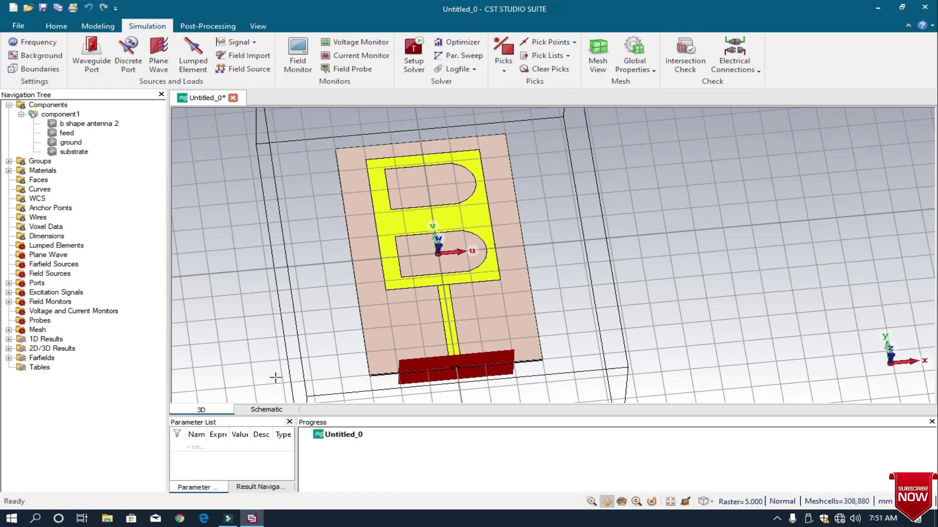
Step: Display the port signals from the 1D results, followed by the S-Parameters plot
click(8, 339)
click(59, 348)
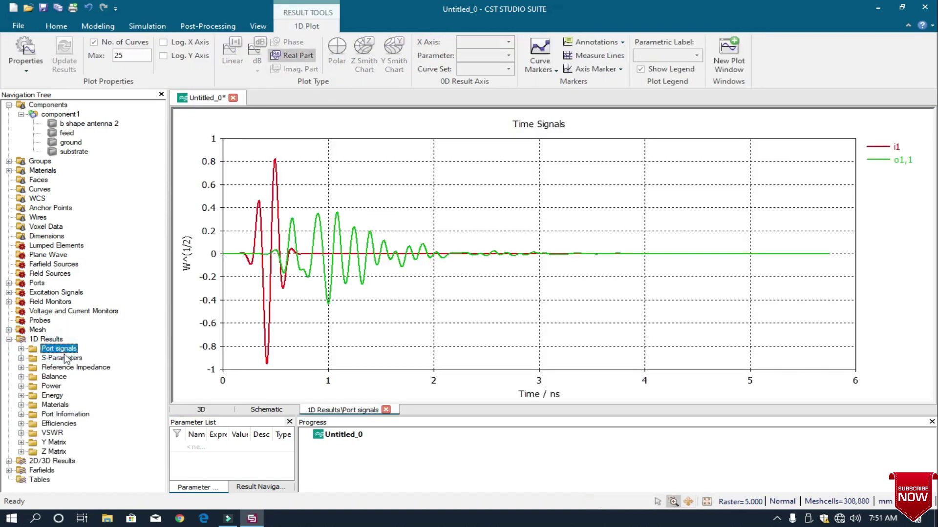
click(62, 358)
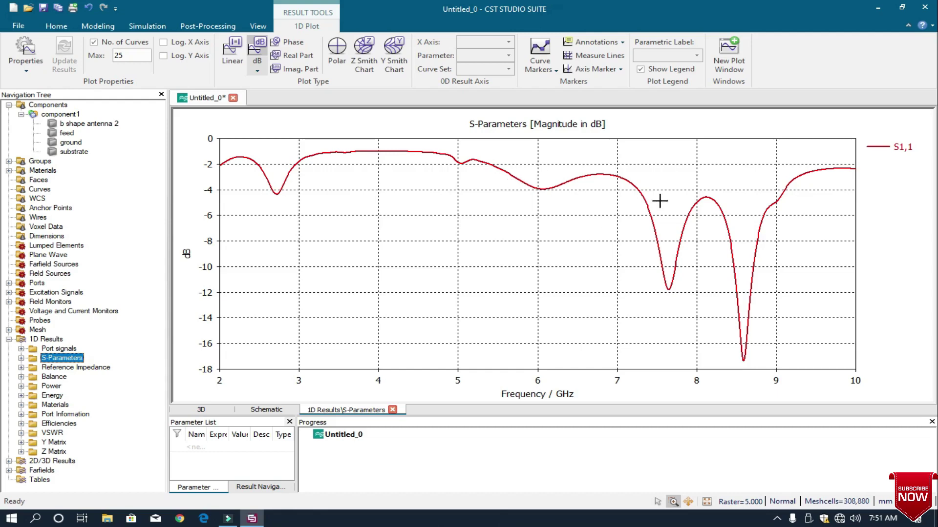
Step: Place curve markers on the S1,1 dips near 8.6, 7.7 and 2.7 GHz and move the marker legend into the plot's empty middle area
click(540, 47)
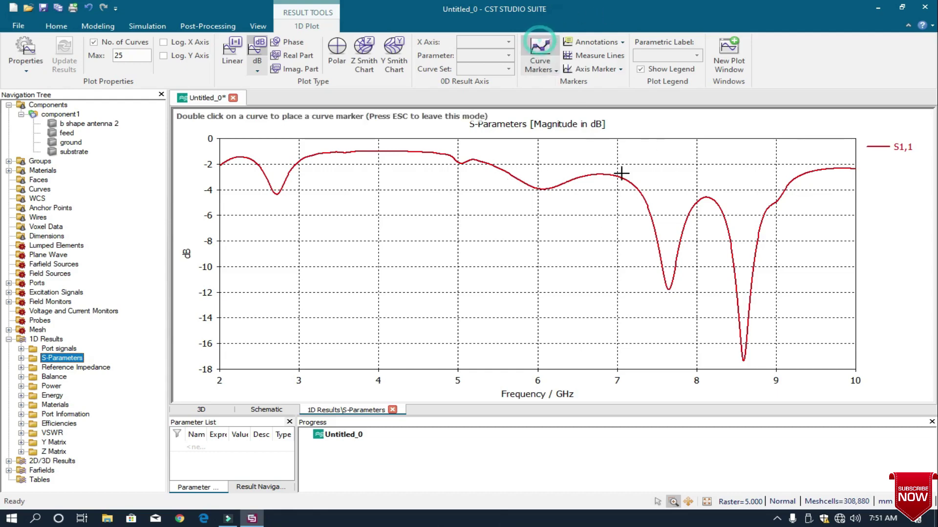
click(744, 364)
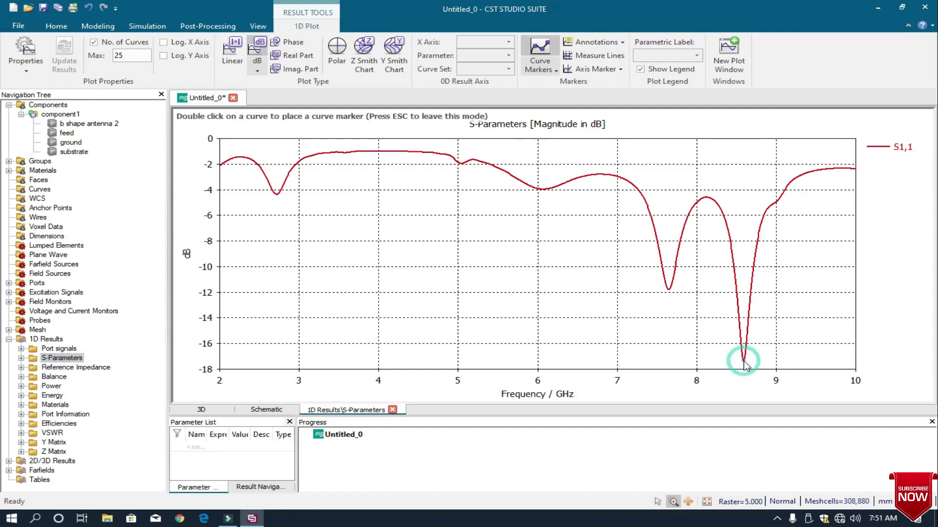
double_click(742, 361)
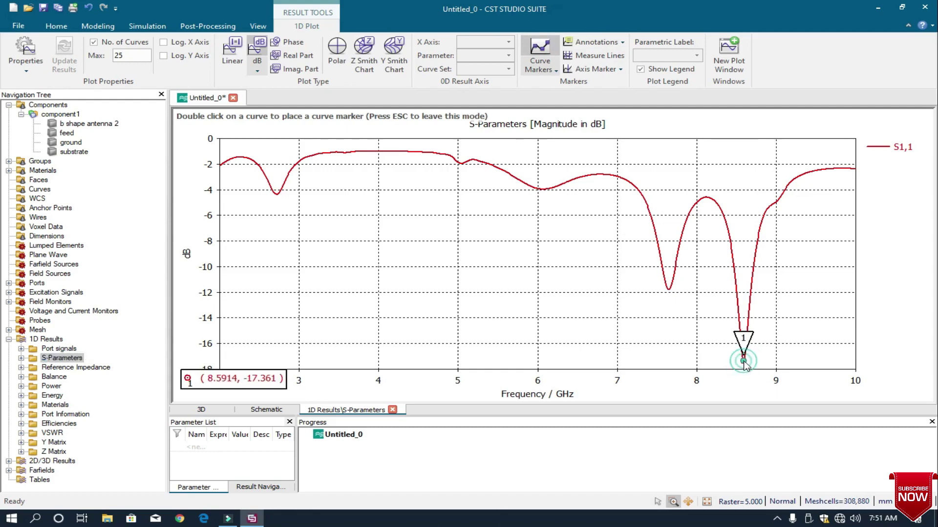
double_click(669, 291)
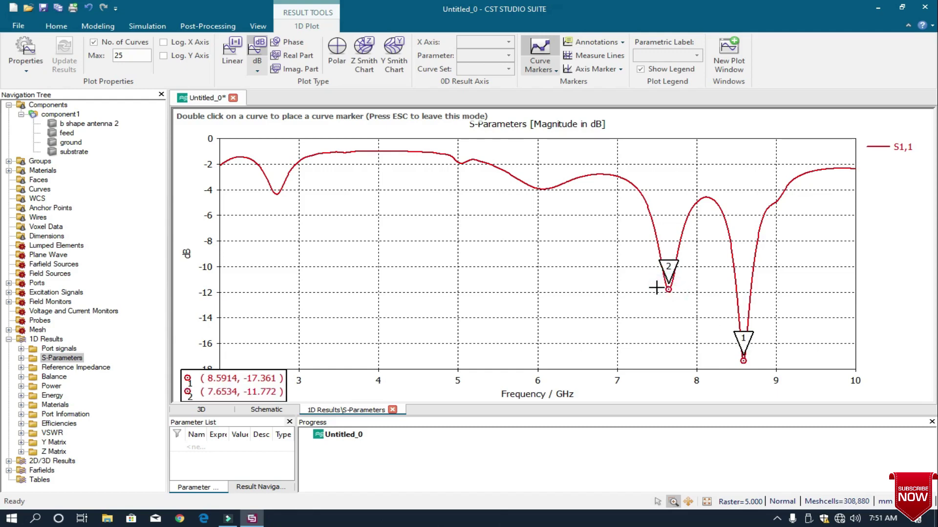
double_click(277, 194)
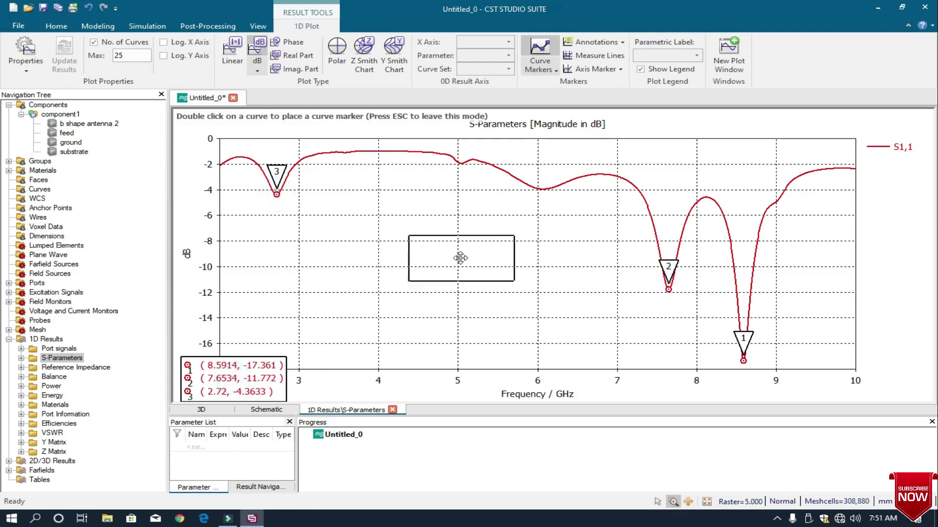
drag(460, 258, 460, 258)
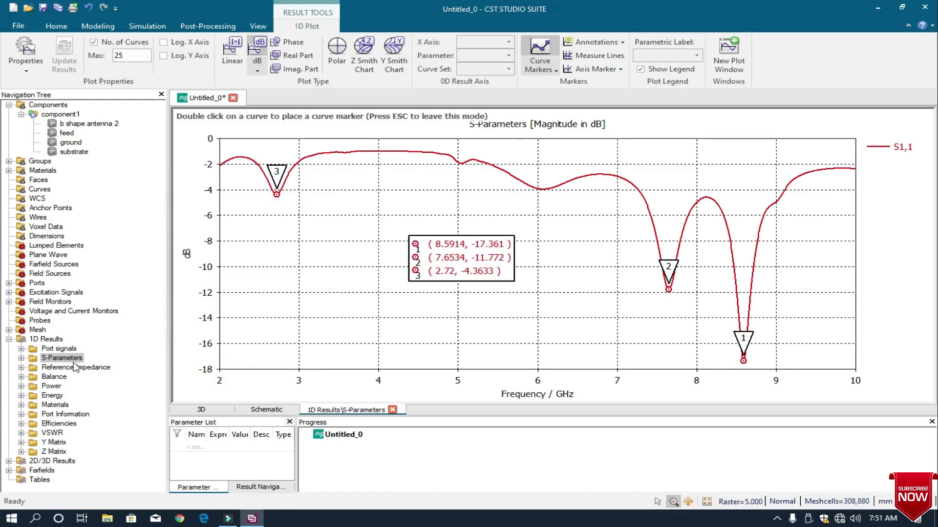
Step: Show the VSWR plot, mark its minimum near 8.6 GHz, and move the marker legend above the curve
click(52, 433)
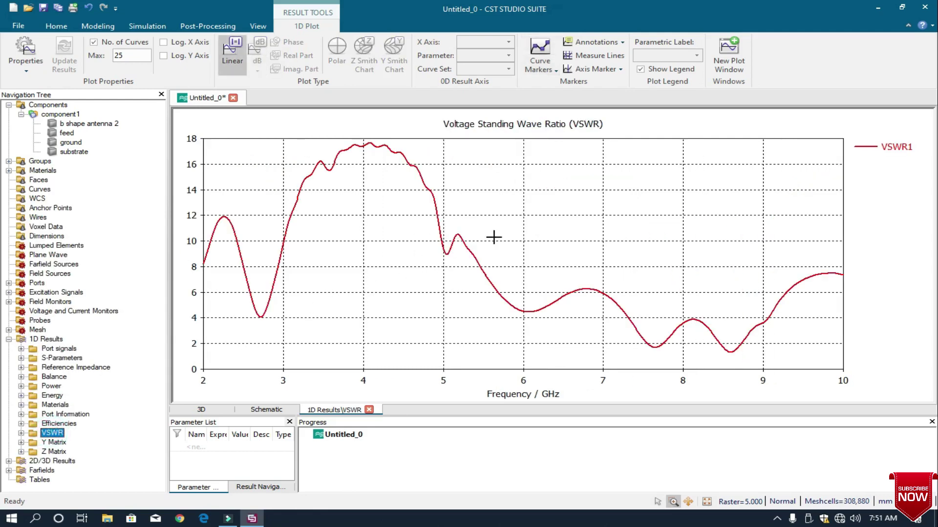
click(540, 49)
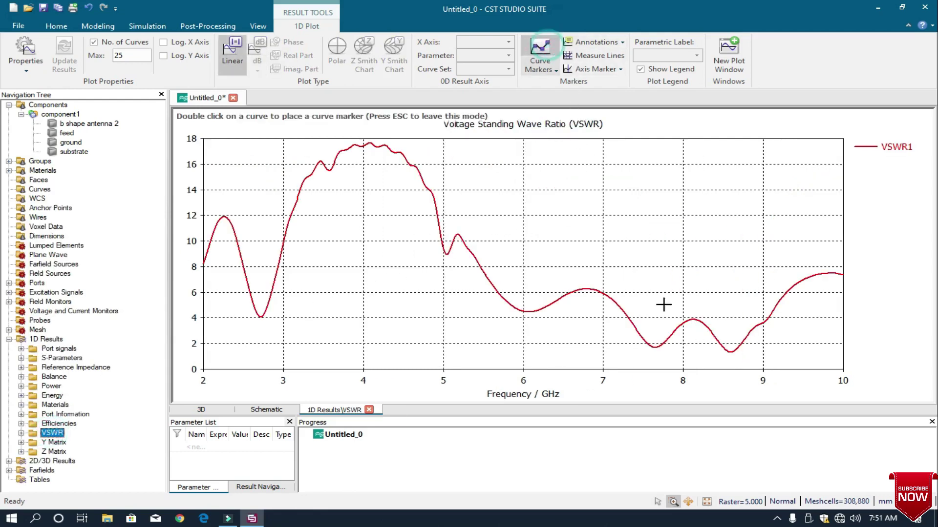
double_click(730, 352)
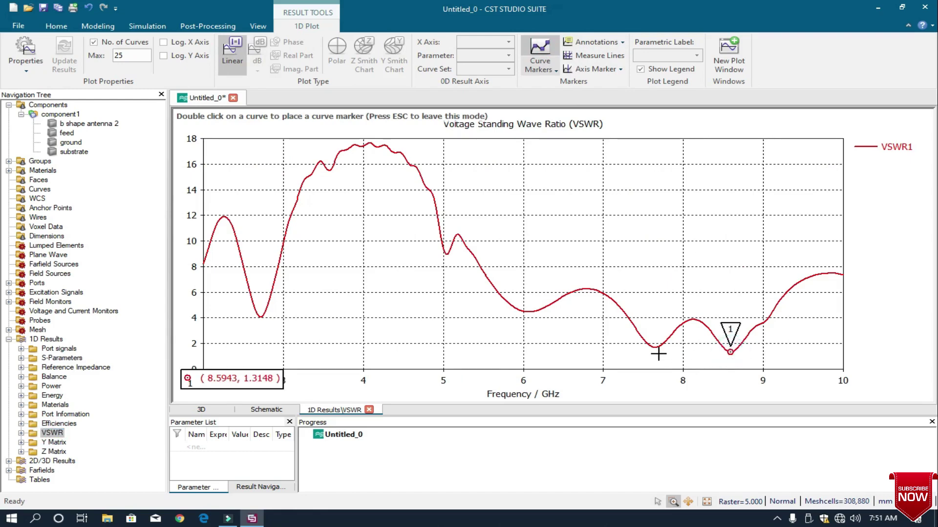
drag(253, 382, 711, 238)
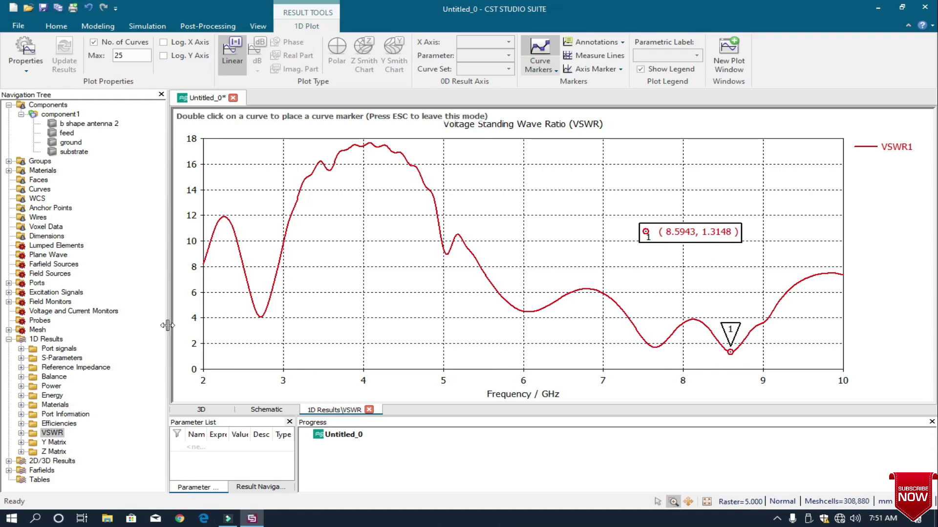
Step: Review the S-Parameters and VSWR plots again, as well as the Y Matrix and Z Matrix results
click(77, 360)
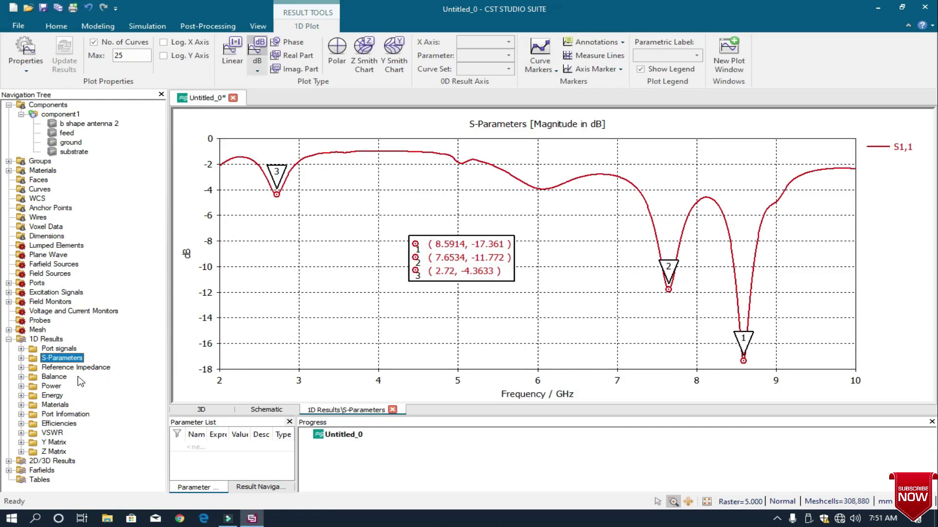
click(53, 433)
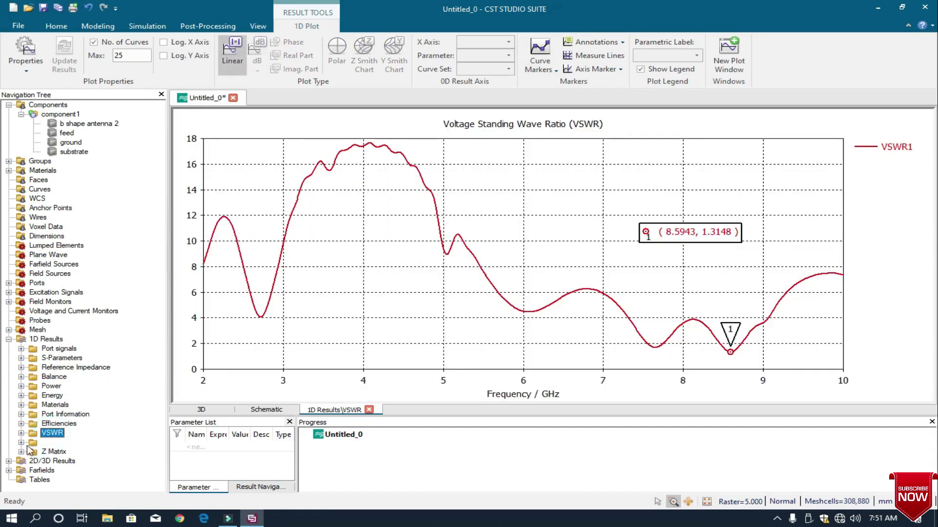
click(49, 443)
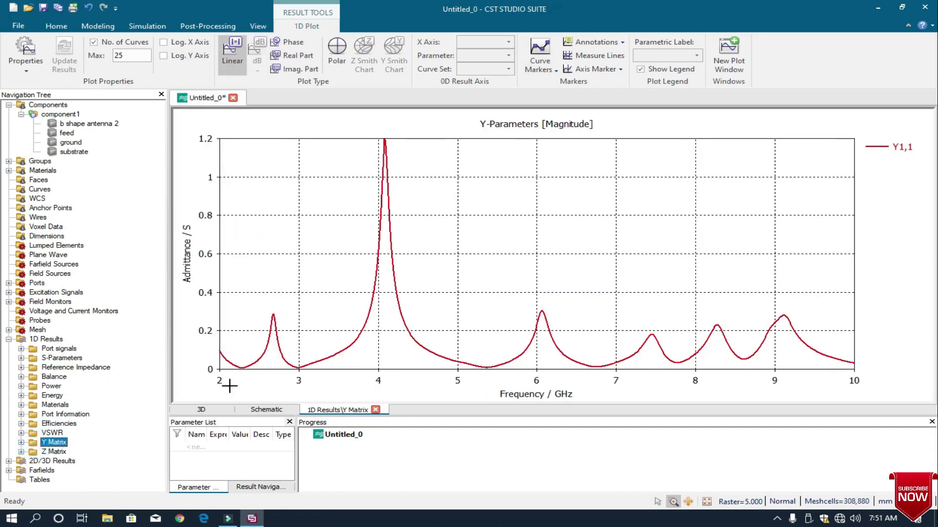
click(28, 452)
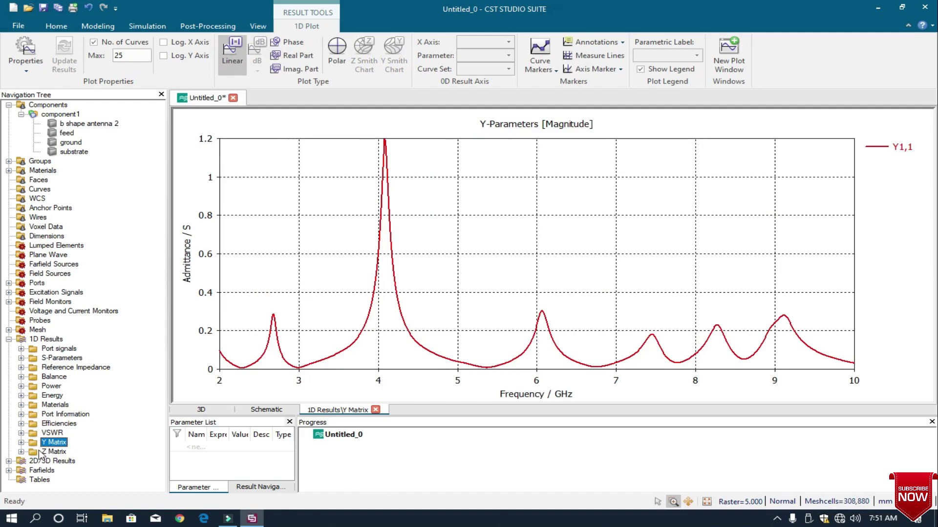
Step: Expand the 2D/3D results and display the E-field result at f=2
click(8, 462)
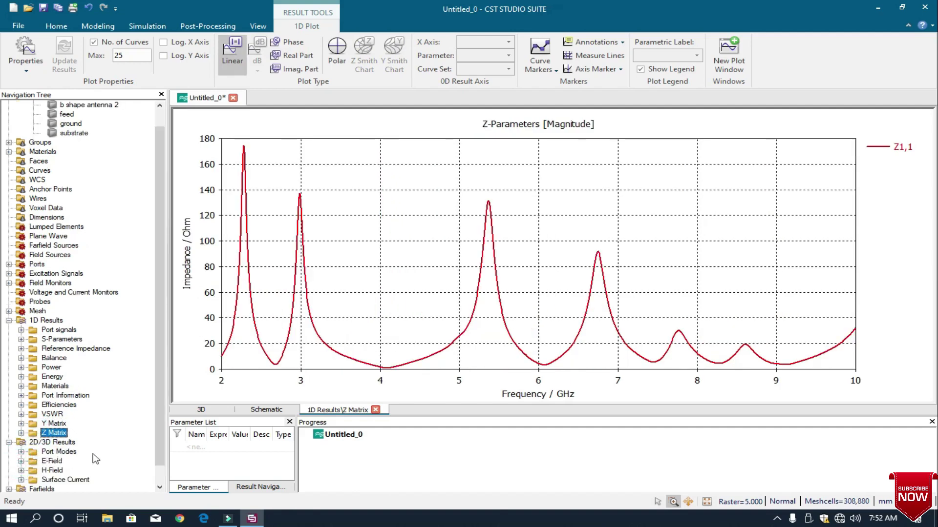
scroll(151, 455, down, 1)
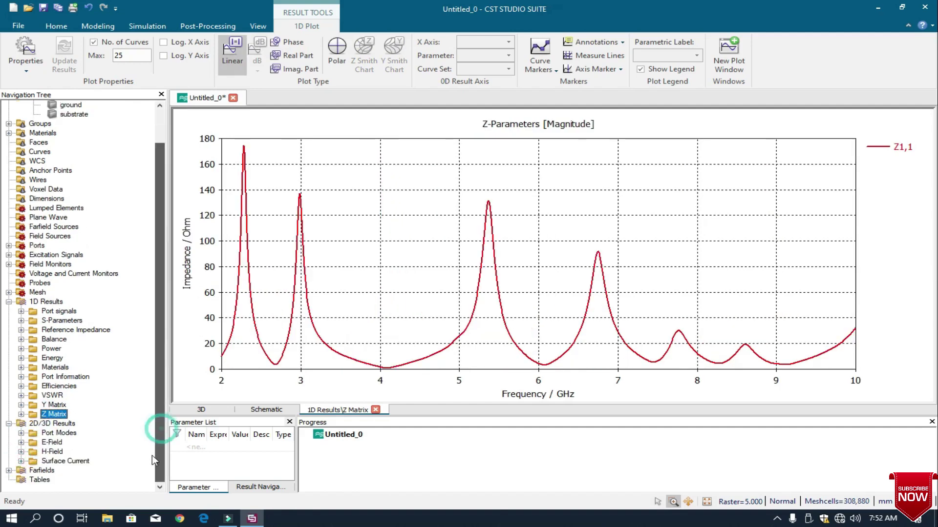
click(21, 443)
click(83, 442)
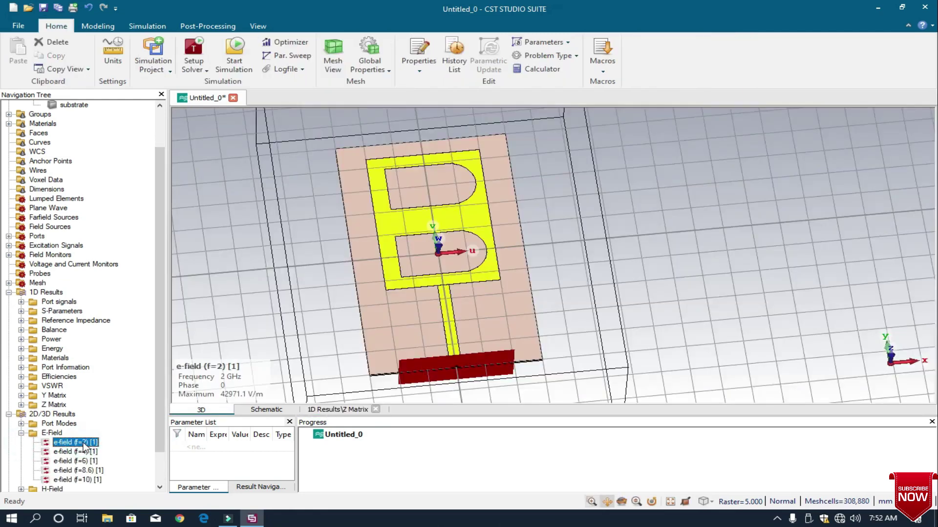
Step: Animate the E-field plot and go through the E-field results at f=4, 6, 8.6 and 10
click(227, 47)
click(83, 452)
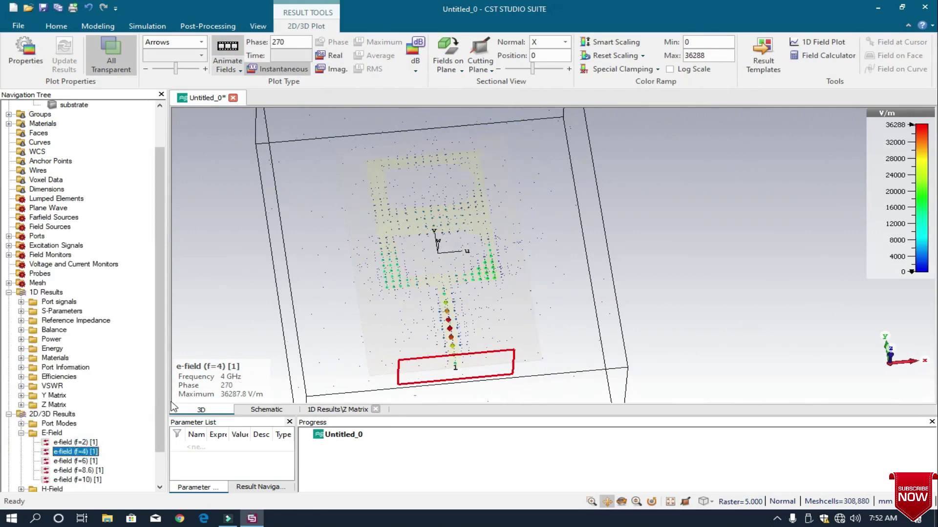
drag(162, 398, 113, 437)
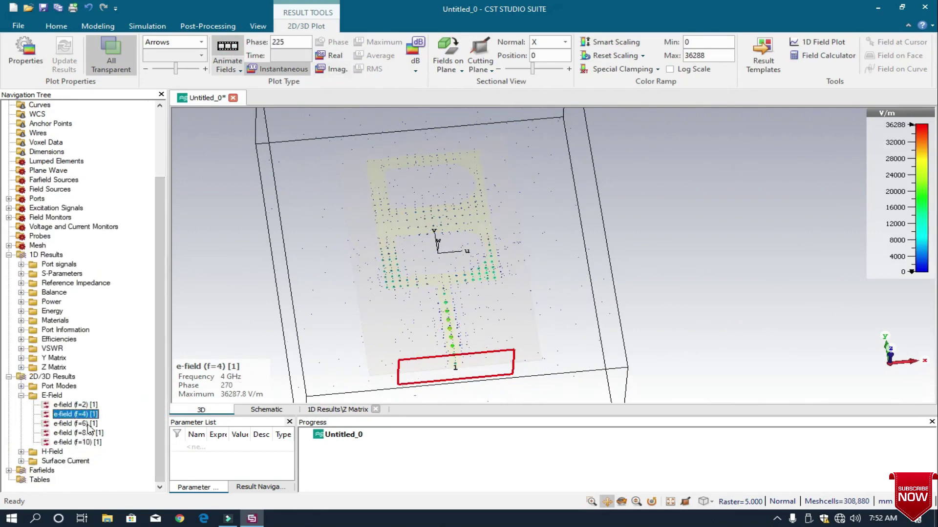
click(89, 424)
click(92, 432)
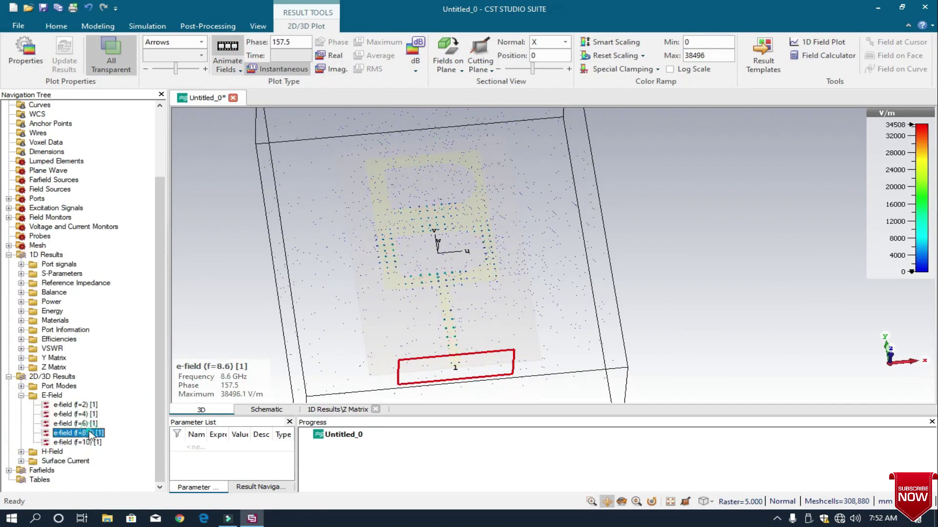
click(98, 442)
Step: Expand the H-Field results and view the animated H-field at f=2, 4, 6, 8.6 and 10 in turn
click(21, 451)
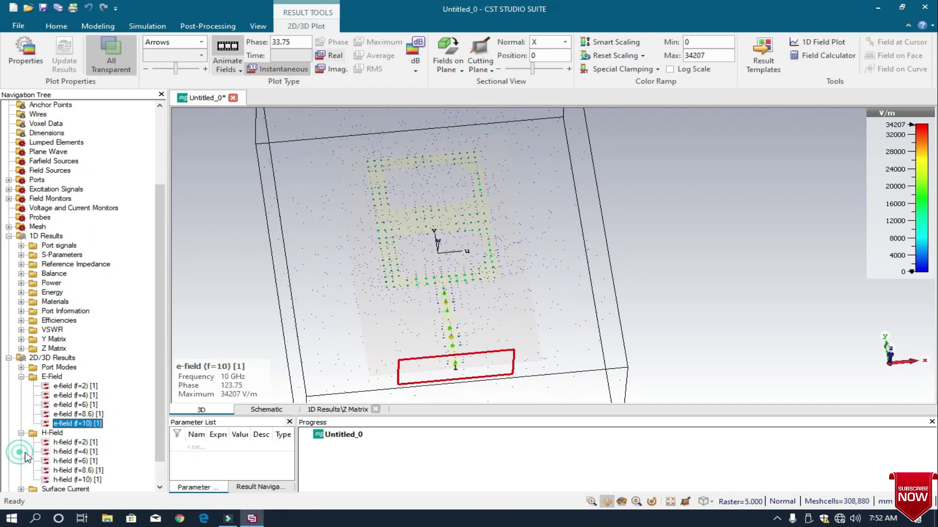
click(77, 442)
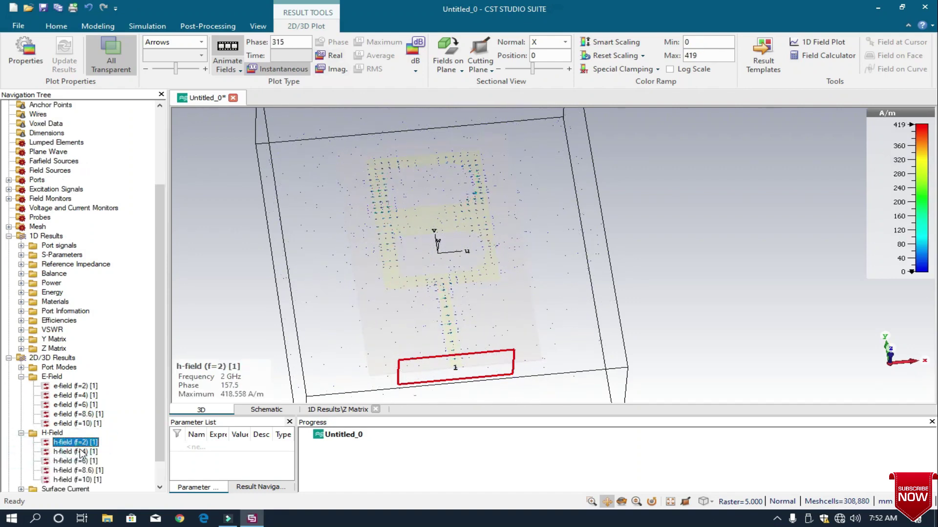
click(80, 453)
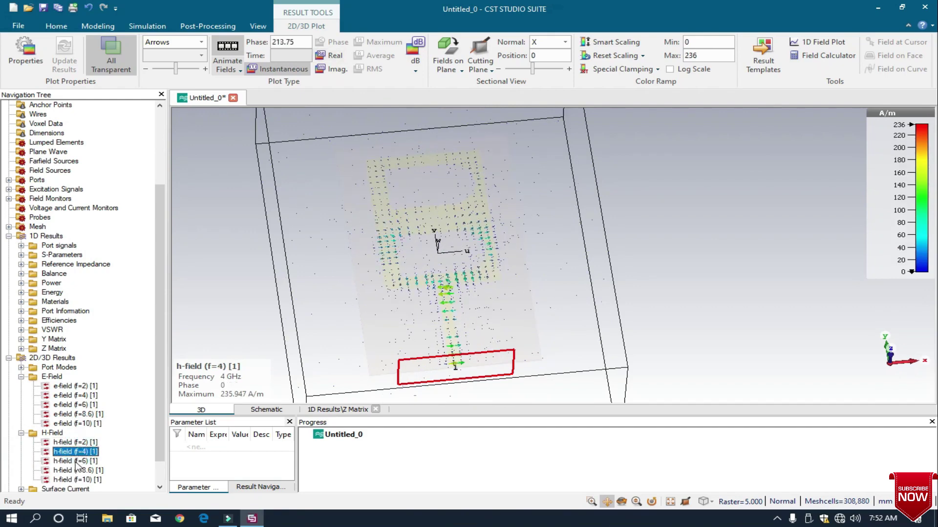
click(77, 462)
click(76, 471)
scroll(162, 421, down, 1)
click(101, 451)
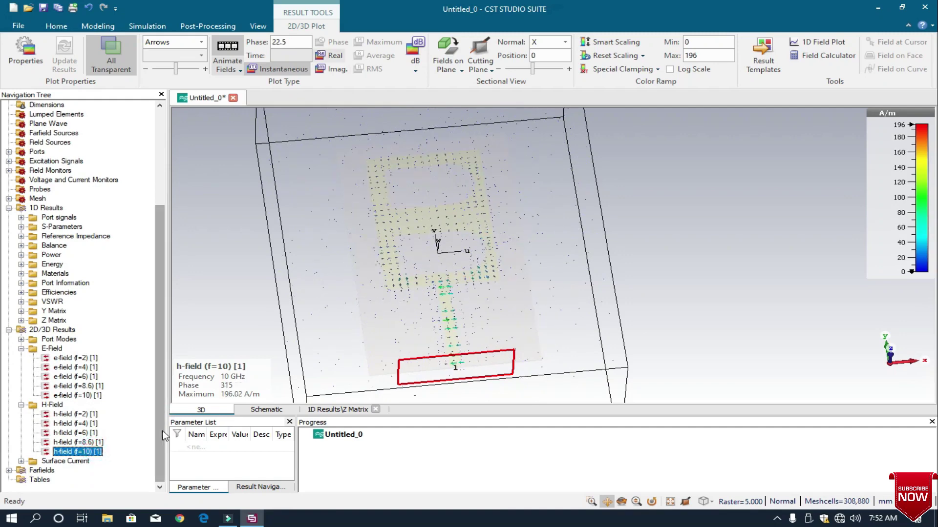
Step: Expand the Surface Current results and view the current distribution at f=2, 4, 6, 8.6 and 10 in turn
double_click(32, 462)
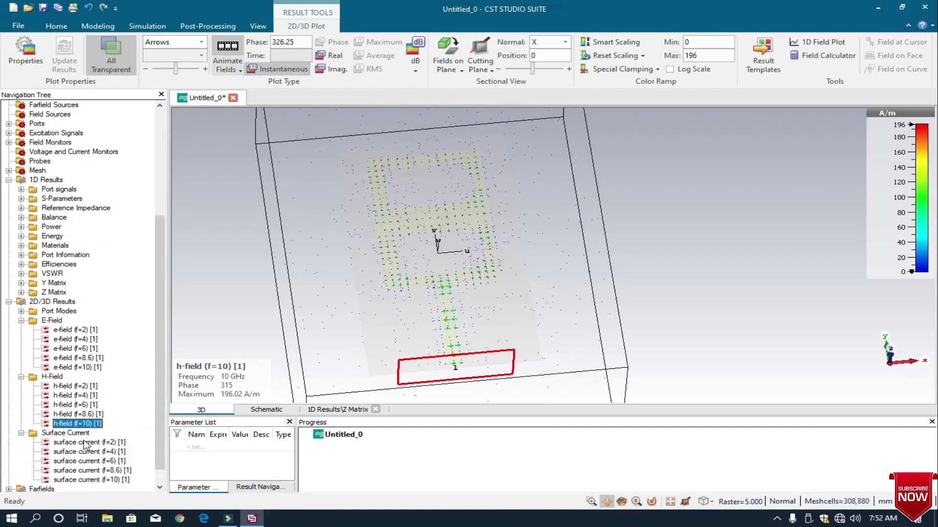
click(85, 442)
scroll(157, 432, down, 1)
click(117, 433)
click(120, 443)
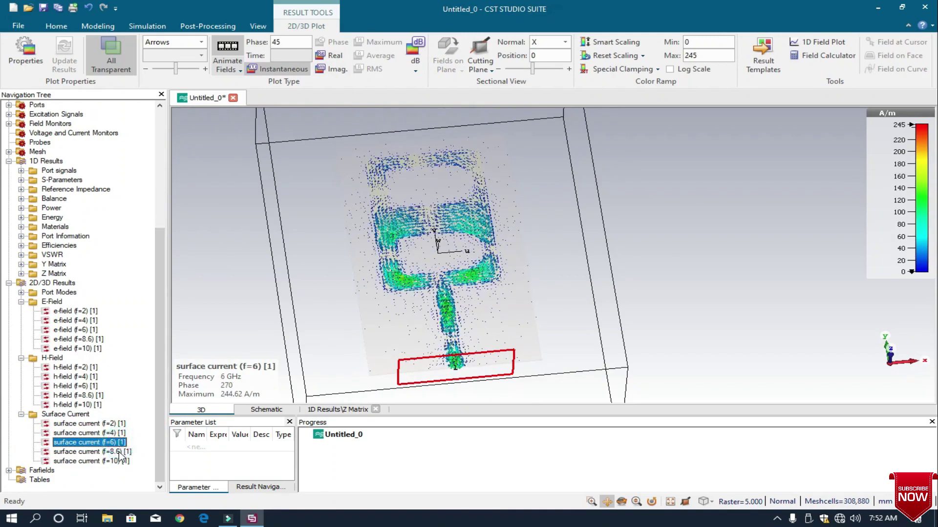
click(119, 452)
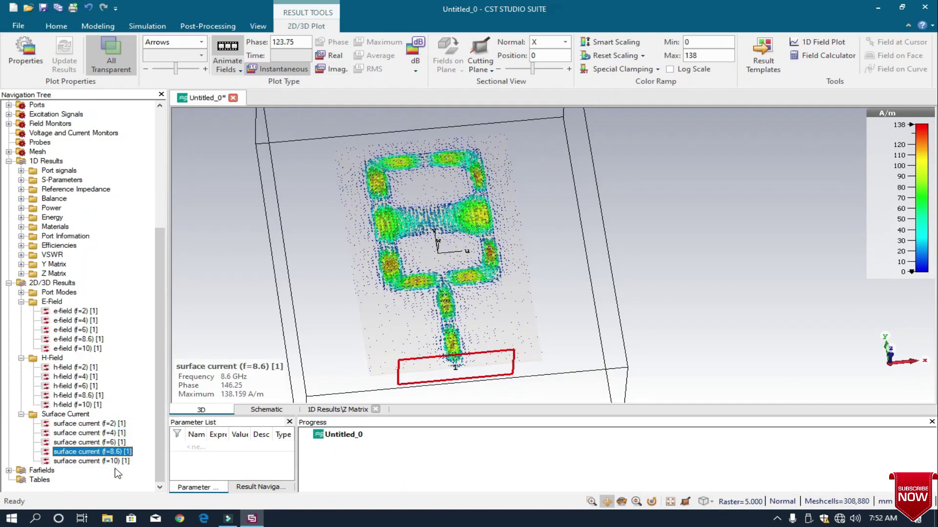
click(116, 461)
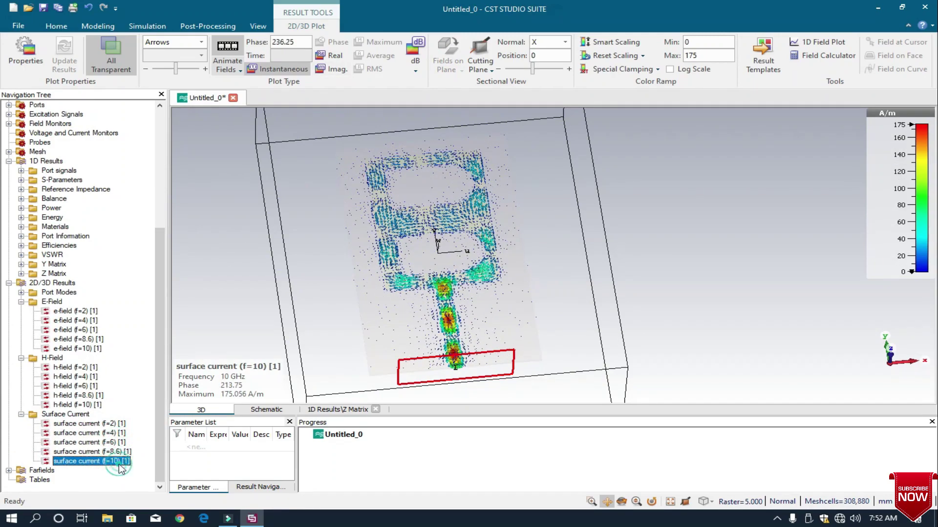
Step: Expand the Farfields results and show the polar farfield directivity plots at f=2, 4, 6, 8.6 and 10
click(8, 470)
click(81, 443)
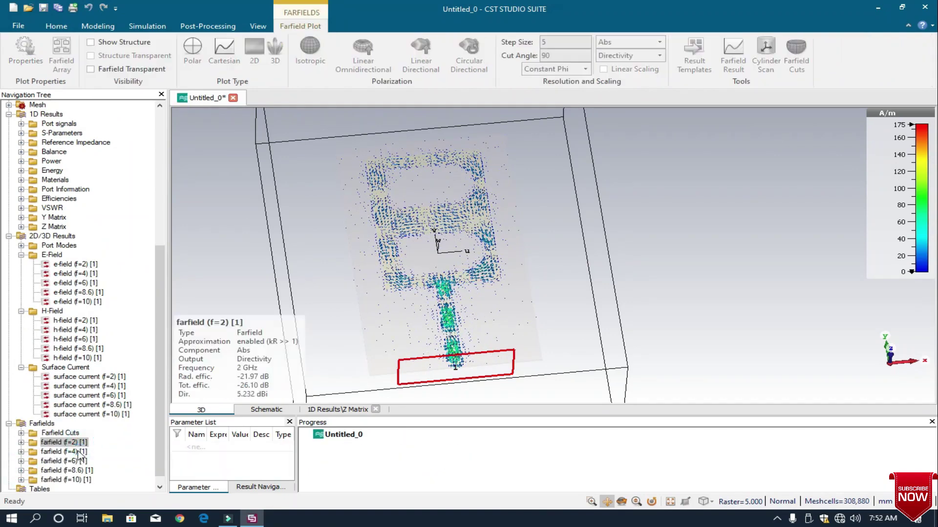
click(192, 48)
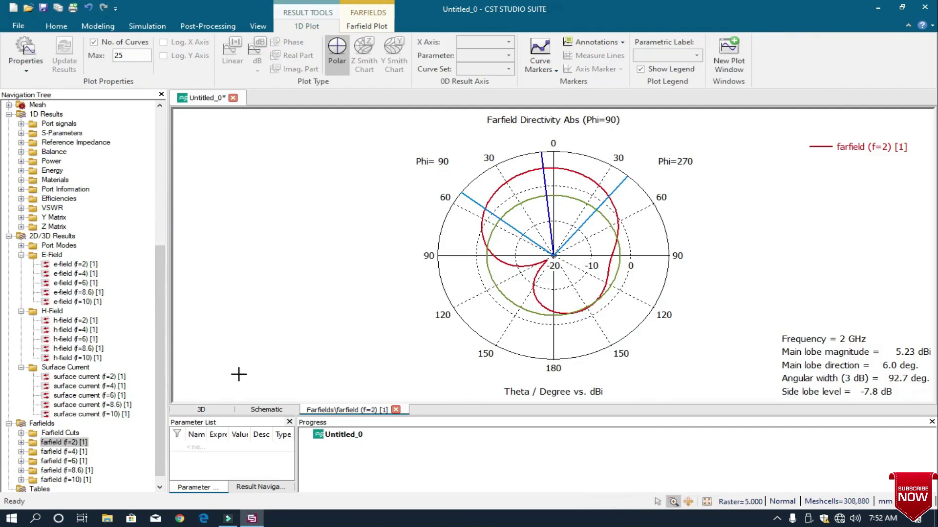
click(78, 453)
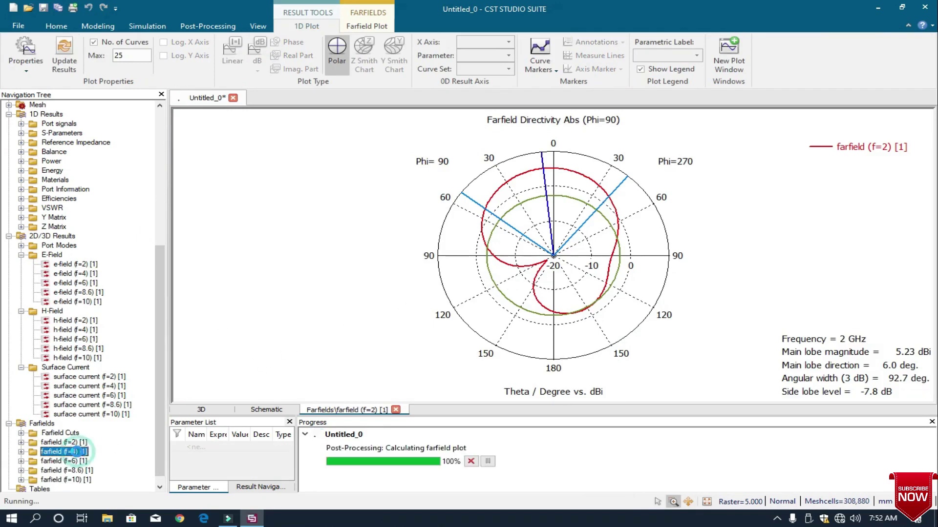
click(80, 461)
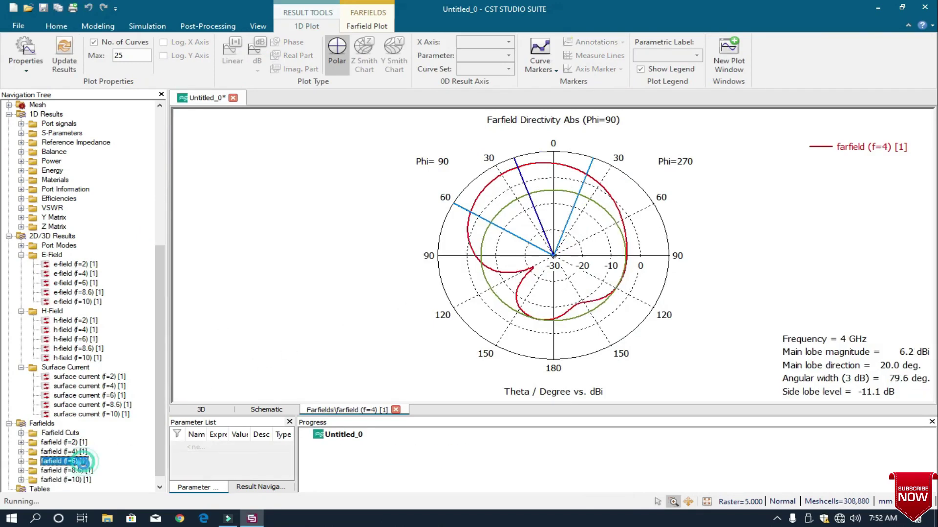
click(86, 471)
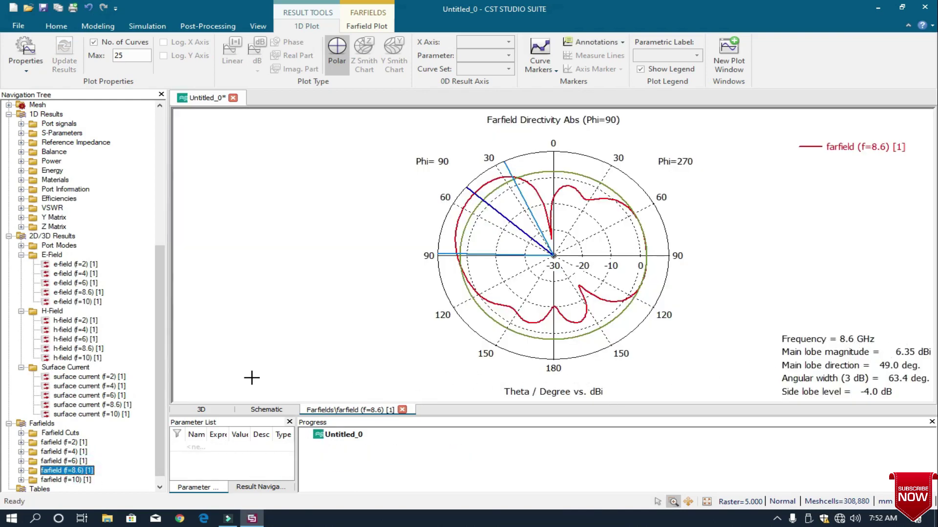
click(74, 480)
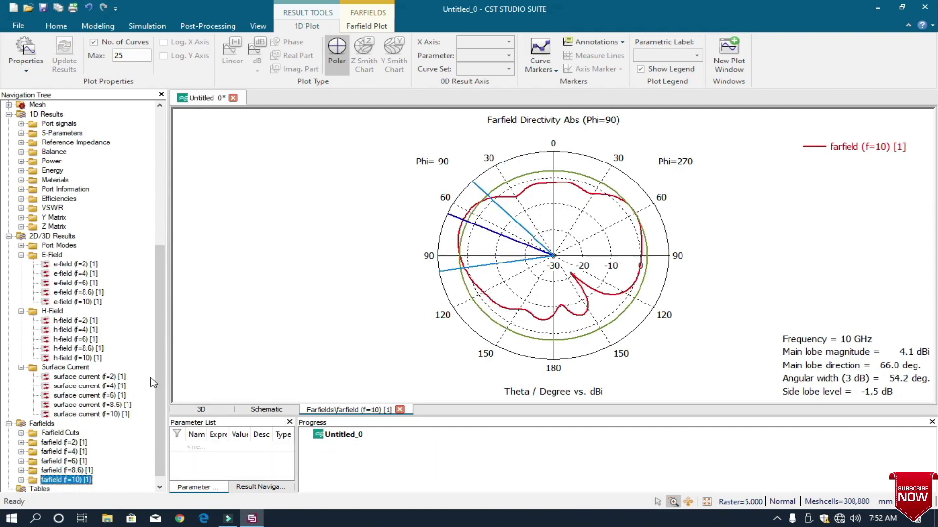
Step: Return to the 3D view of all components and rotate the antenna model to inspect it at an oblique angle
drag(157, 382, 149, 164)
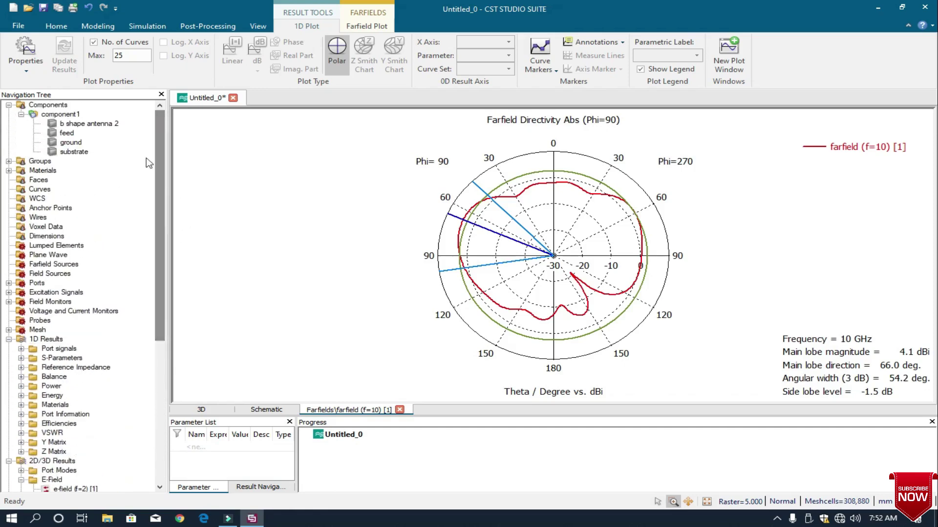
click(49, 104)
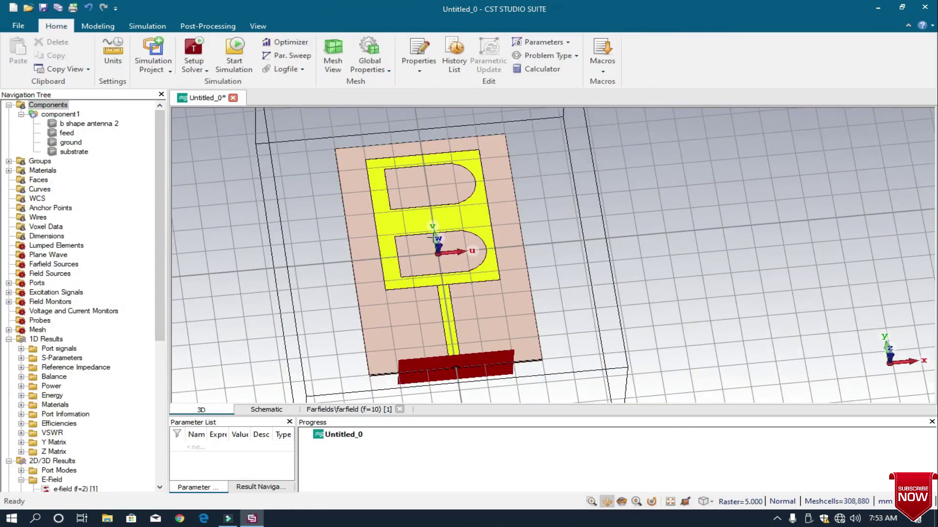
mouse_move(432, 246)
mouse_down()
mouse_move(433, 176)
mouse_move(434, 234)
mouse_up()
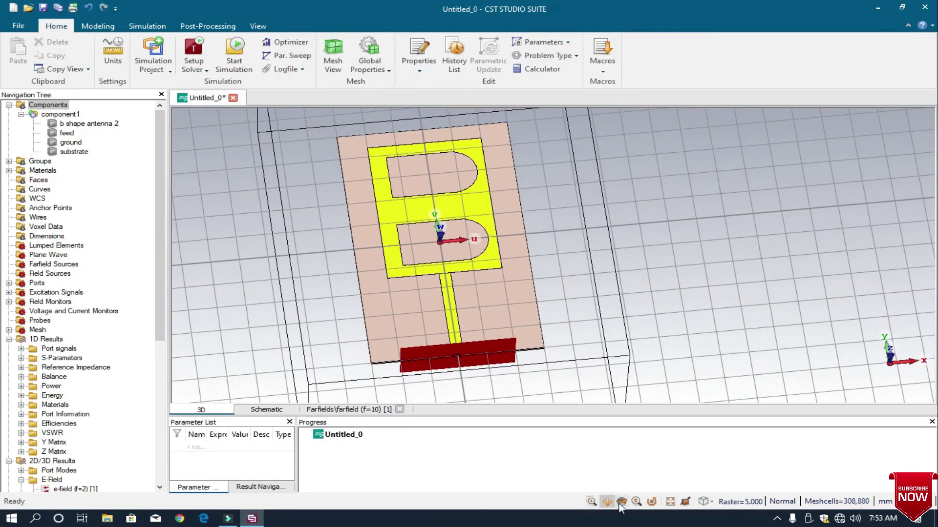
click(622, 501)
drag(618, 371, 444, 346)
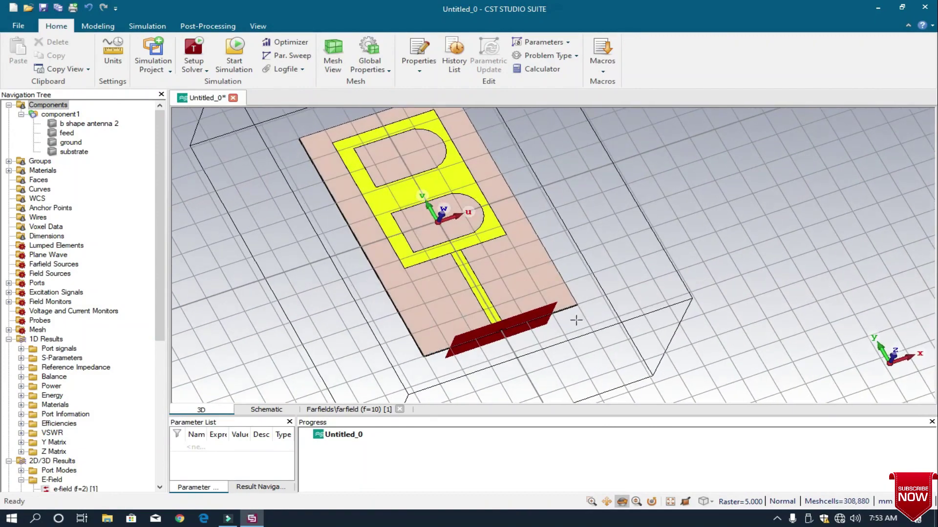